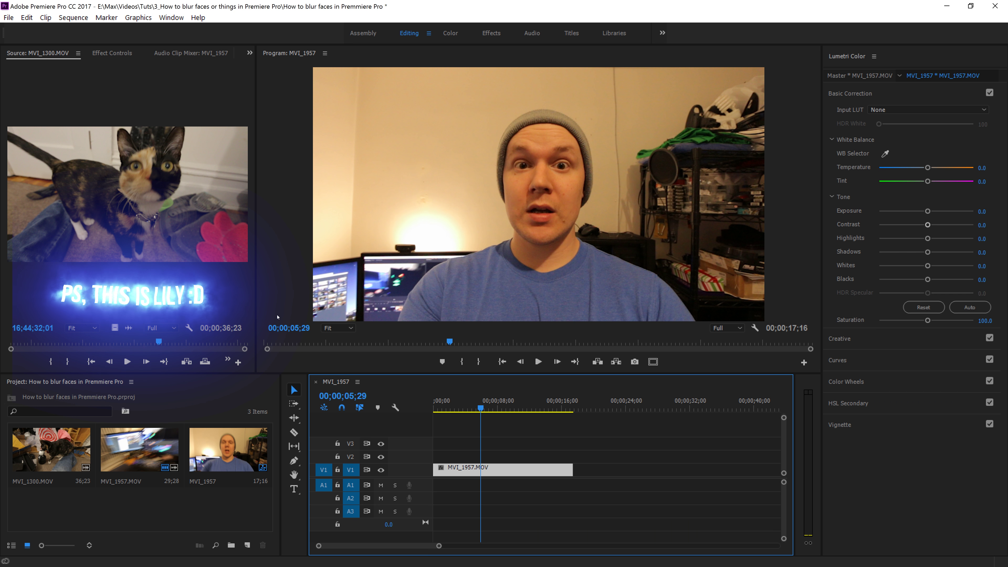
# - Search the effects library for "gaus" and apply the Gaussian Blur video effect to the MVI_1957.MOV clip
pyautogui.click(172, 18)
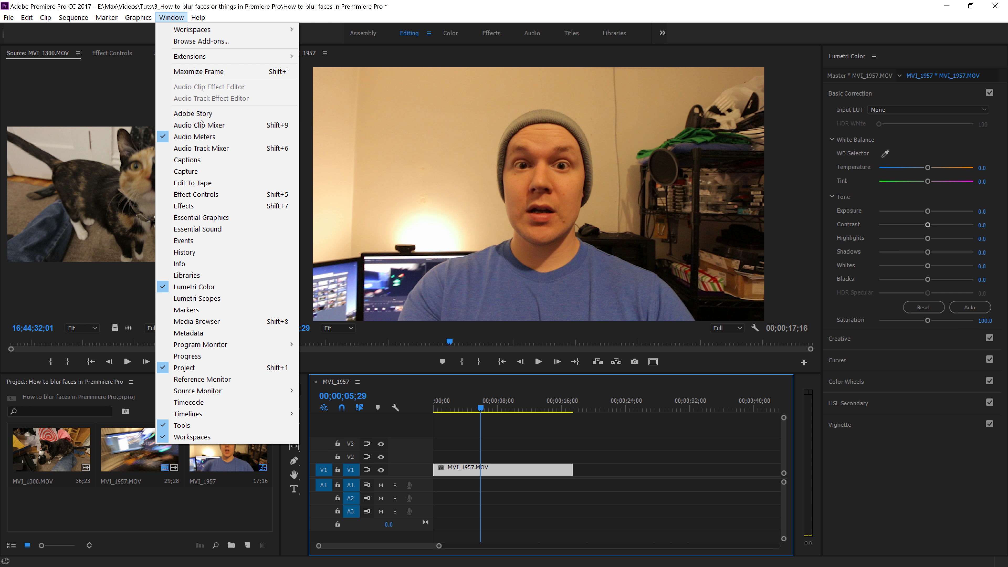
pyautogui.click(184, 205)
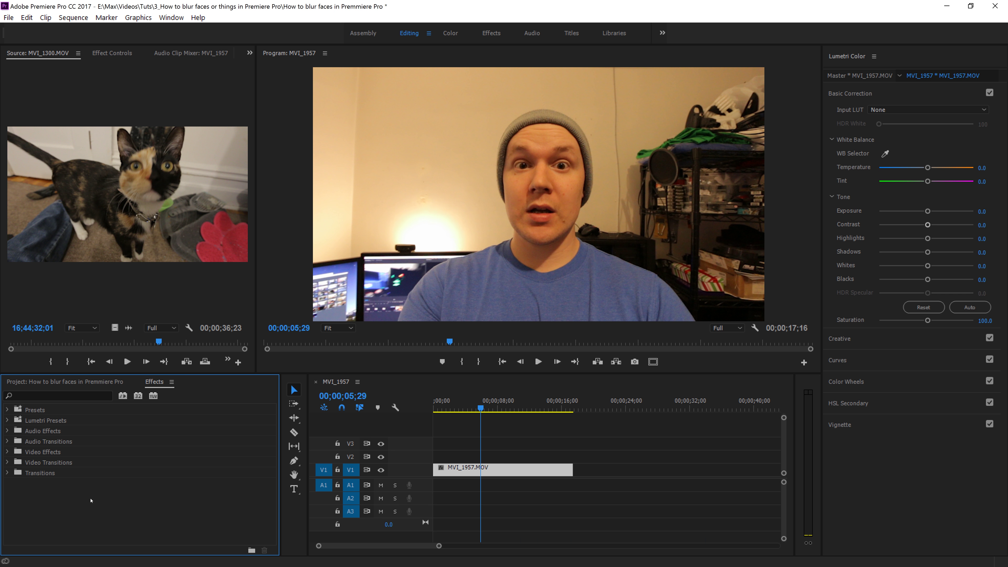
pyautogui.click(40, 398)
pyautogui.write('gaus')
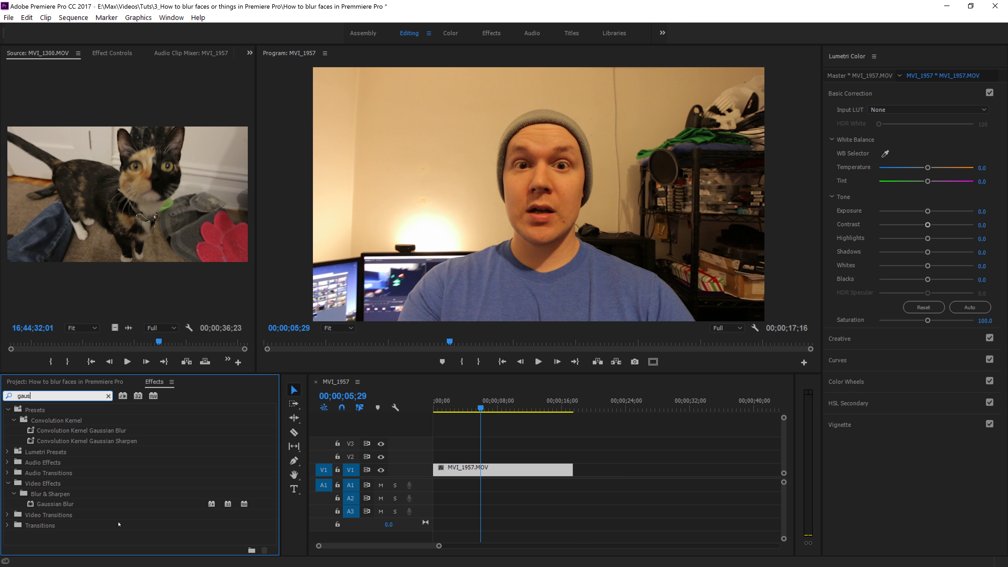
pyautogui.moveTo(58, 505); pyautogui.dragTo(496, 470)
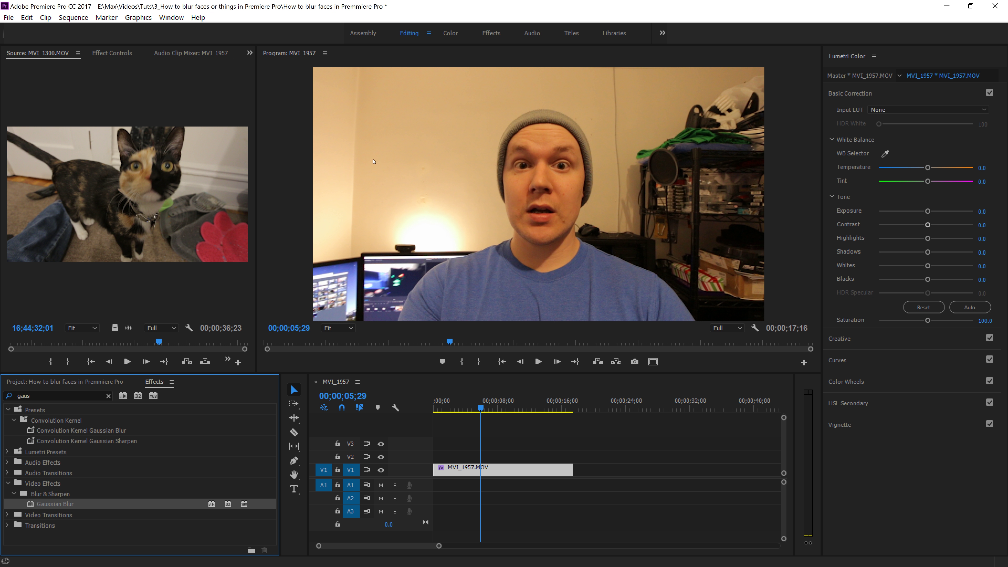
# - Display the clip's Effect Controls and keep that panel docked with the Source monitor group
pyautogui.click(171, 18)
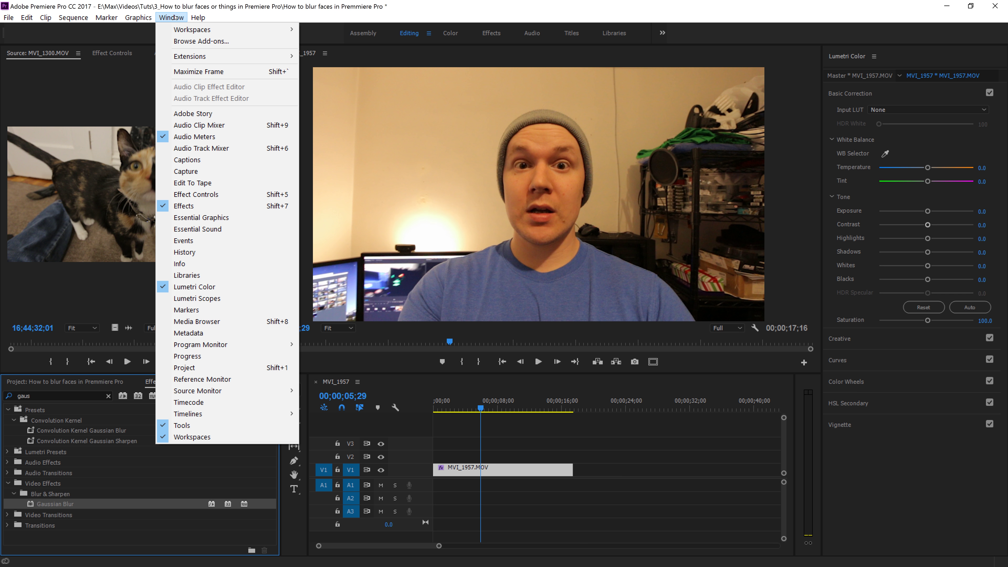
pyautogui.click(219, 195)
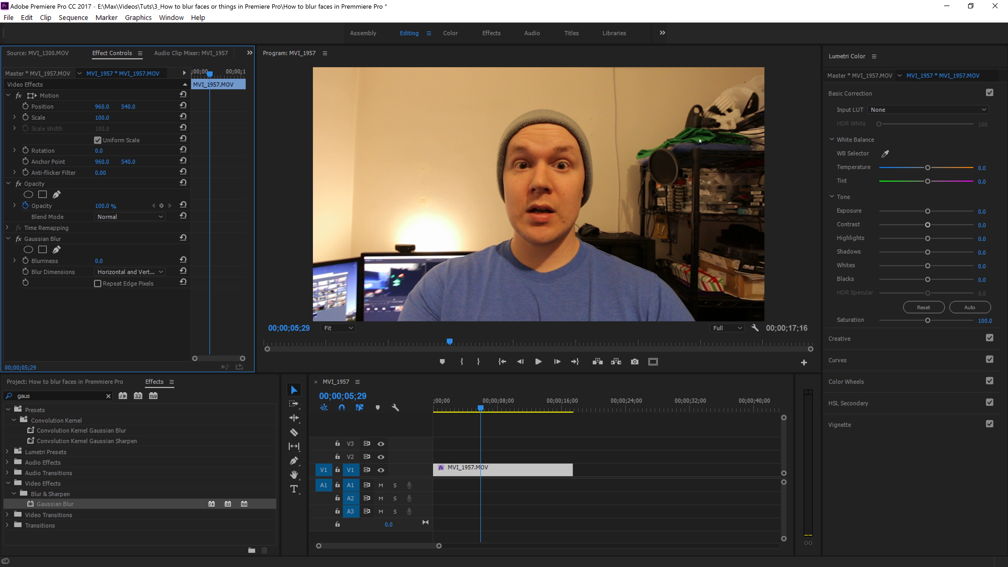
pyautogui.moveTo(106, 54); pyautogui.dragTo(902, 85)
pyautogui.moveTo(847, 55); pyautogui.dragTo(126, 54)
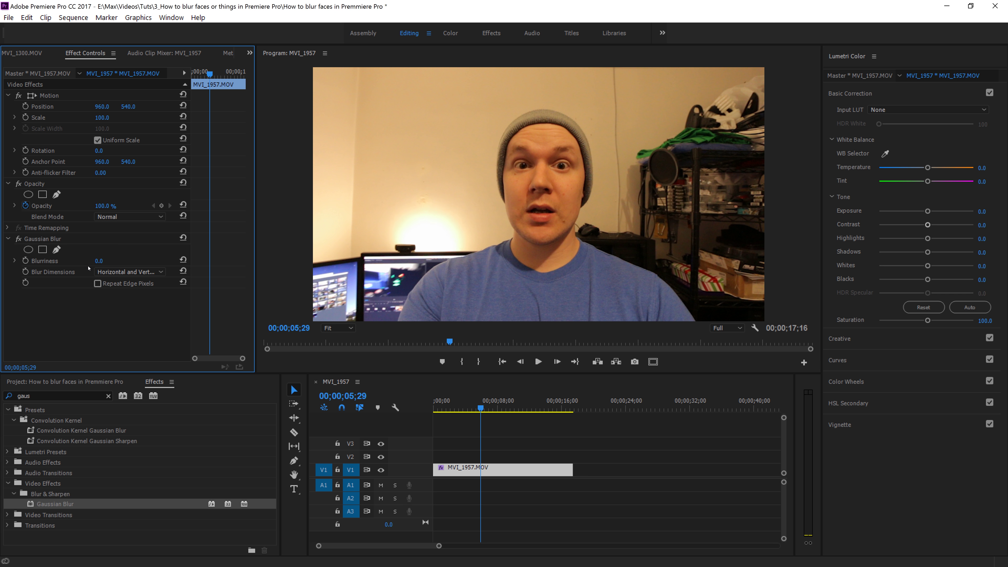
# - Test a Gaussian Blur blurriness of 36.7 on the whole frame and return it to 0
pyautogui.click(14, 261)
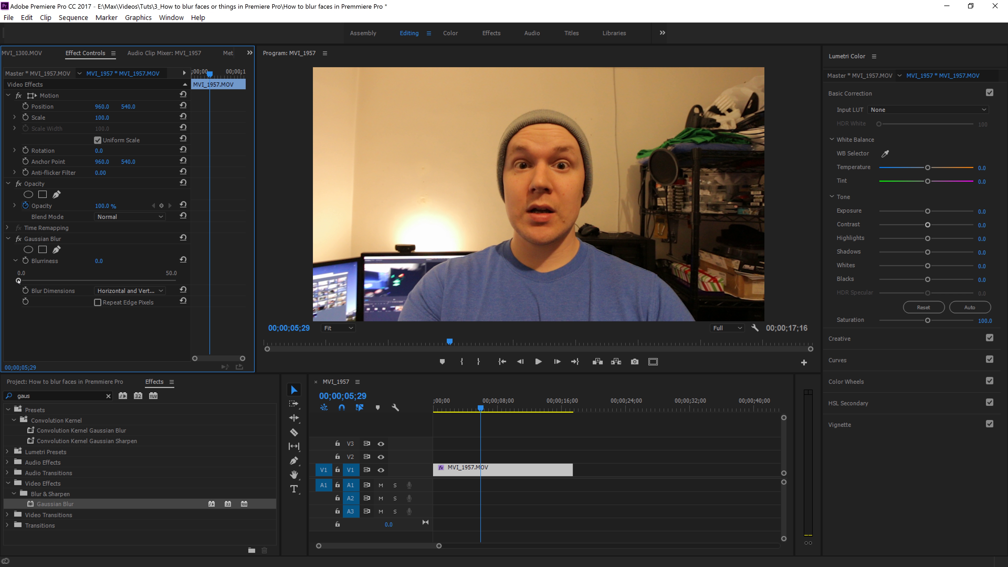
pyautogui.moveTo(19, 280); pyautogui.dragTo(134, 279)
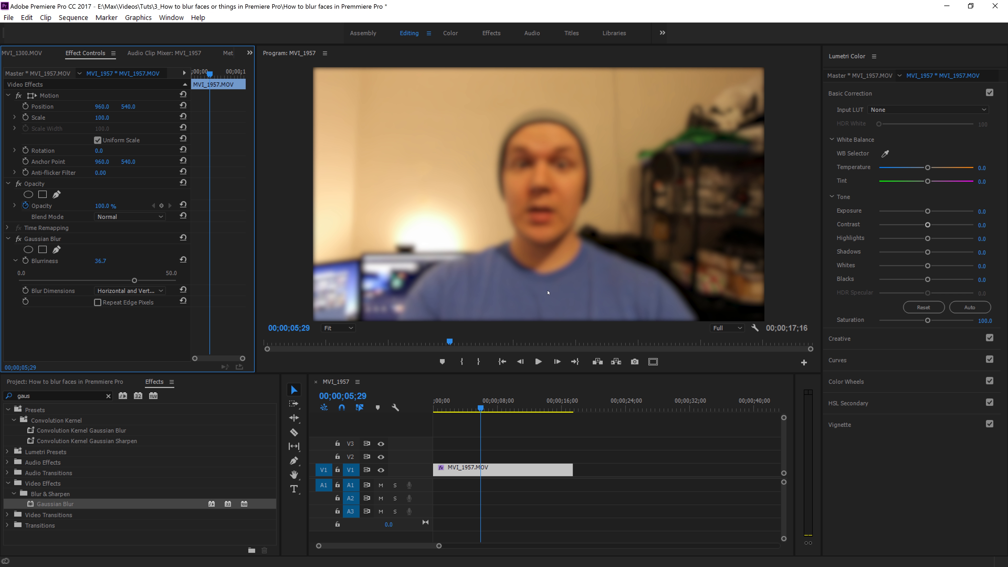
pyautogui.moveTo(134, 280); pyautogui.dragTo(18, 280)
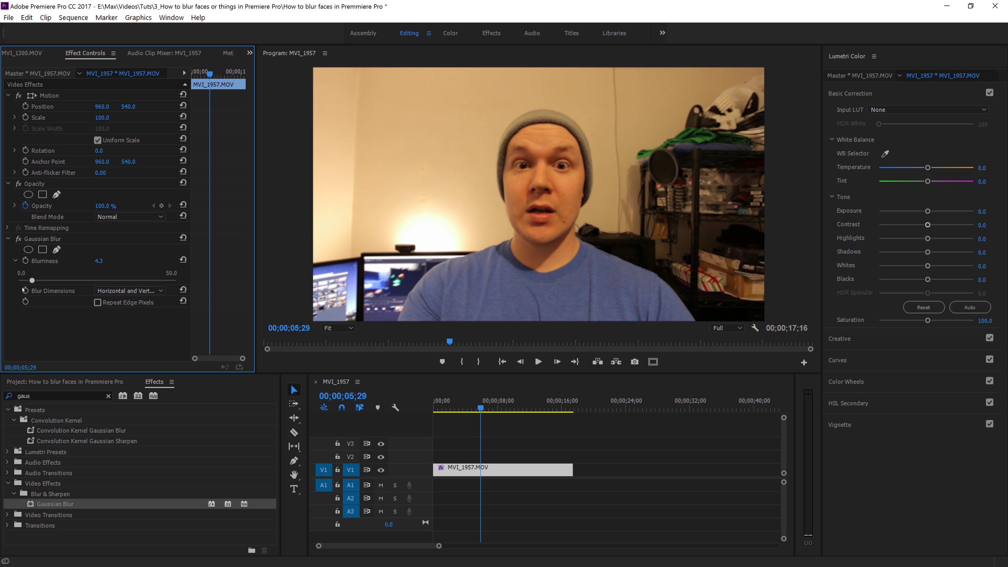
# - Draw a closed freeform pen mask for the Gaussian Blur around the man's head and hat
pyautogui.click(56, 249)
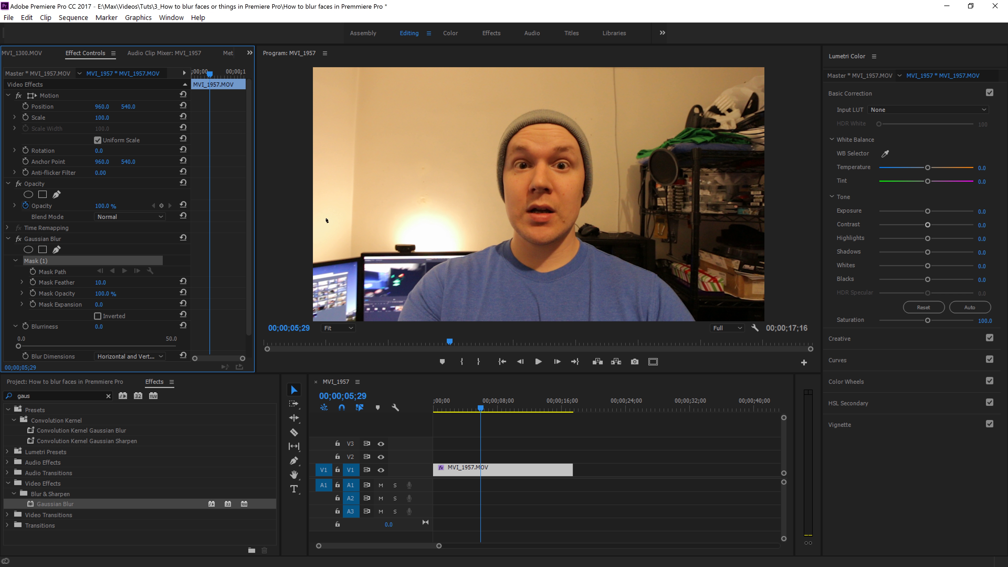
pyautogui.click(505, 110)
pyautogui.click(489, 145)
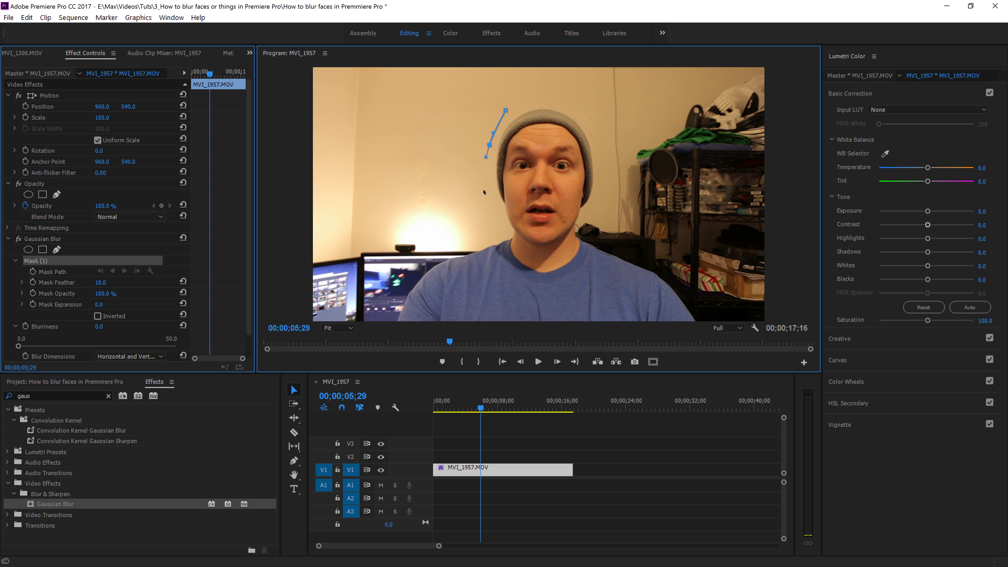
pyautogui.click(483, 198)
pyautogui.moveTo(509, 248); pyautogui.dragTo(526, 250)
pyautogui.click(575, 247)
pyautogui.click(600, 209)
pyautogui.moveTo(606, 152); pyautogui.dragTo(601, 134)
pyautogui.click(575, 112)
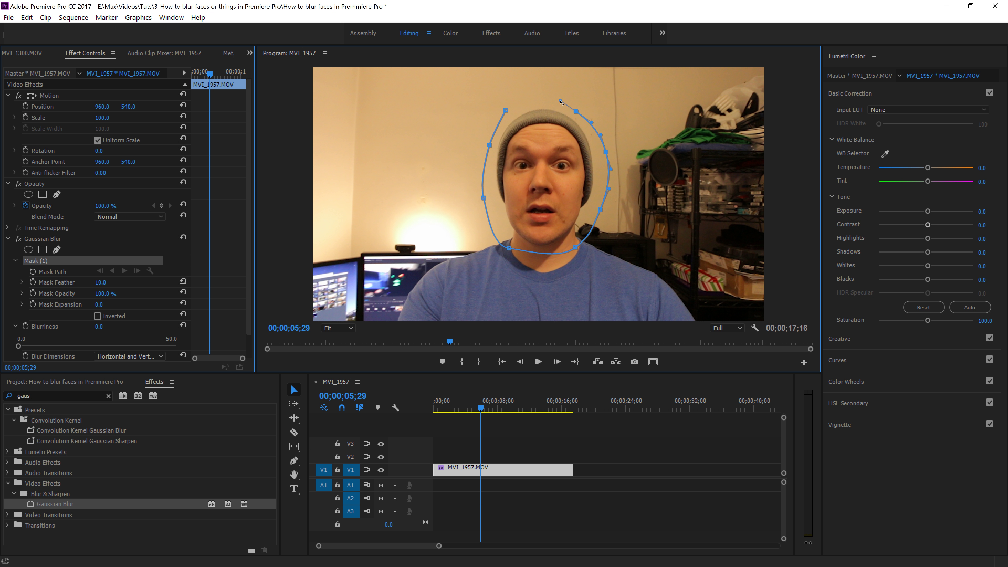
pyautogui.click(531, 104)
pyautogui.click(505, 110)
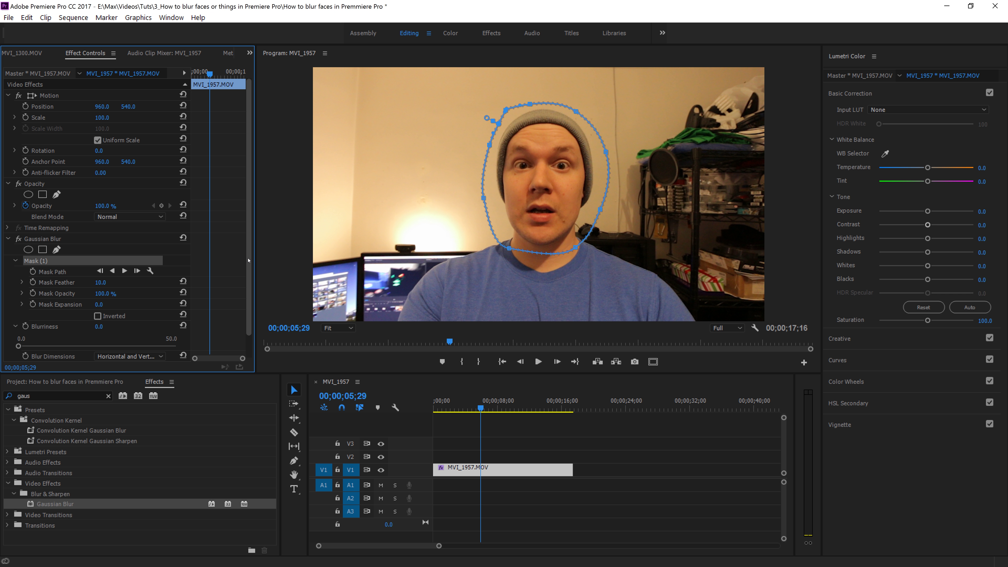
# - Set the Gaussian Blur blurriness to 40, with a mask expansion of 21 and mask feather of 59
pyautogui.scroll(-1, 148, 260)
pyautogui.moveTo(19, 322); pyautogui.dragTo(144, 321)
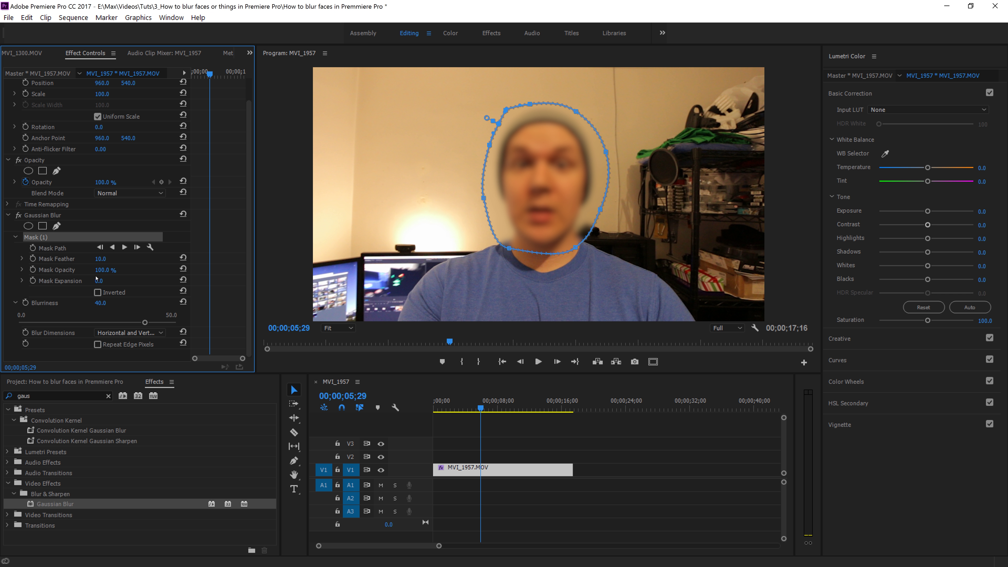
pyautogui.moveTo(99, 281); pyautogui.dragTo(115, 259)
# - Play the clip from 00;00;02;17 to check how well the blurred mask covers the moving face
pyautogui.moveTo(480, 409); pyautogui.dragTo(455, 410)
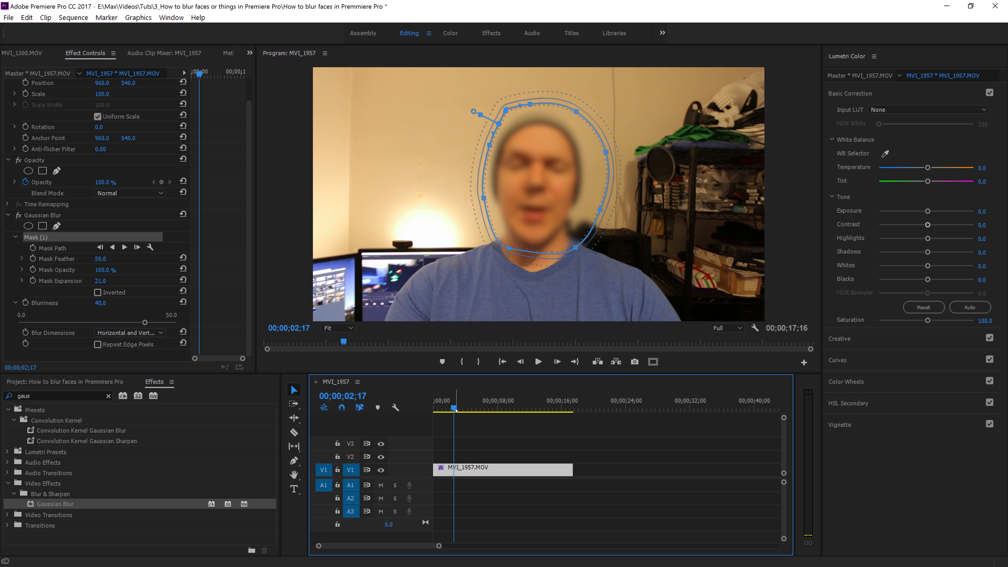
pyautogui.press('space')
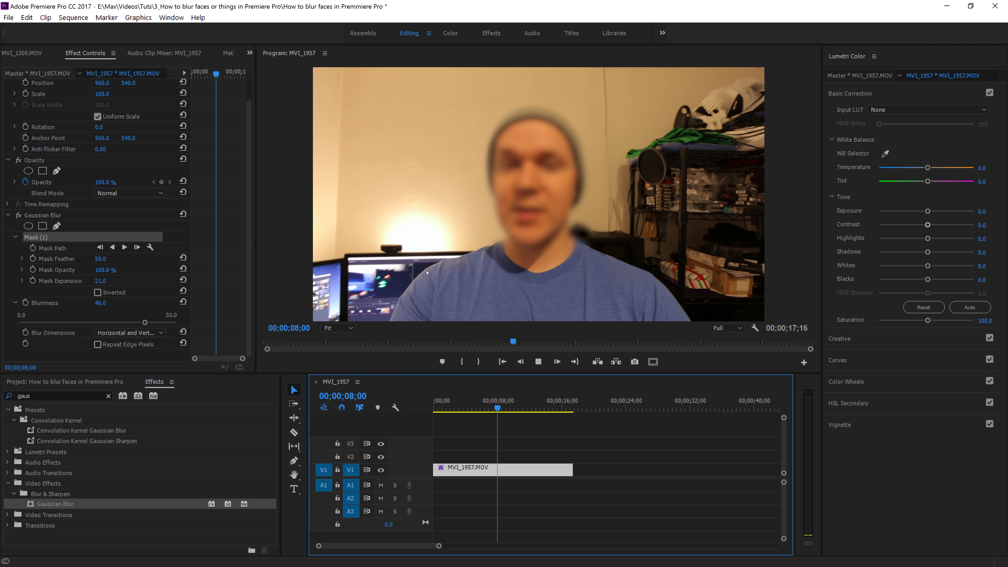
pyautogui.press('space')
# - Raise the Gaussian Blur blurriness to 130 and play the clip to preview the stronger blur
pyautogui.click(102, 302)
pyautogui.write('99')
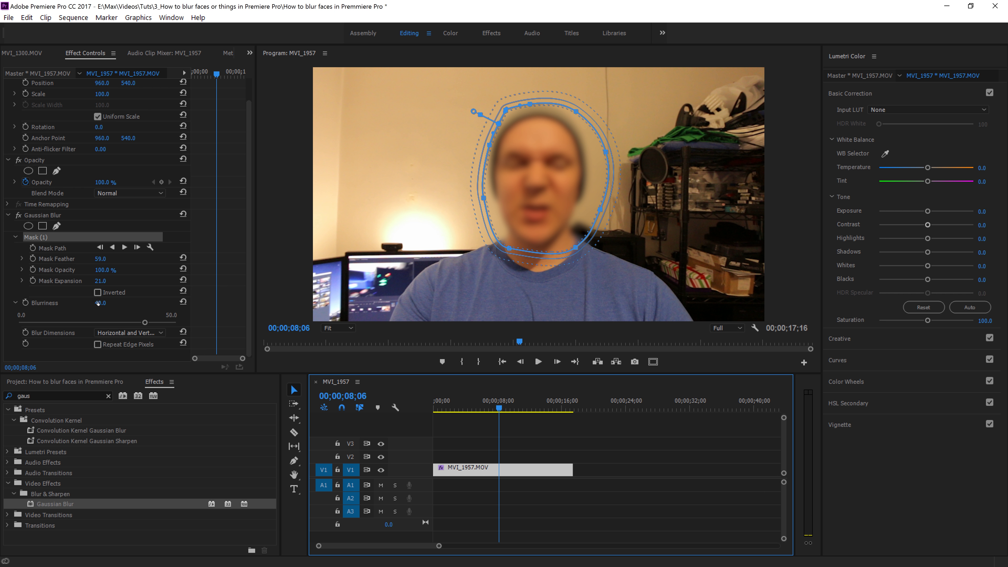
pyautogui.press('Return')
pyautogui.moveTo(101, 303); pyautogui.dragTo(113, 303)
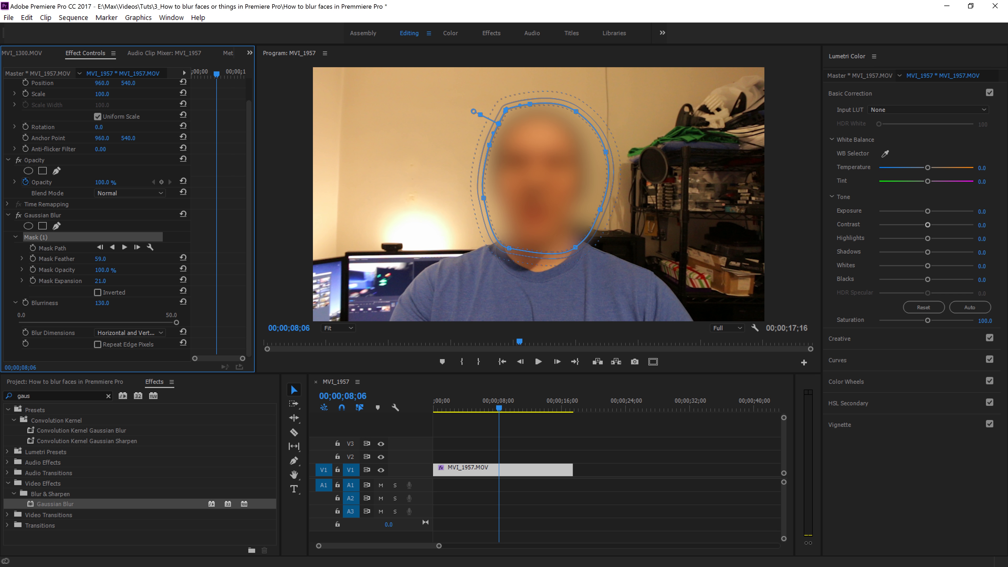
pyautogui.press('space')
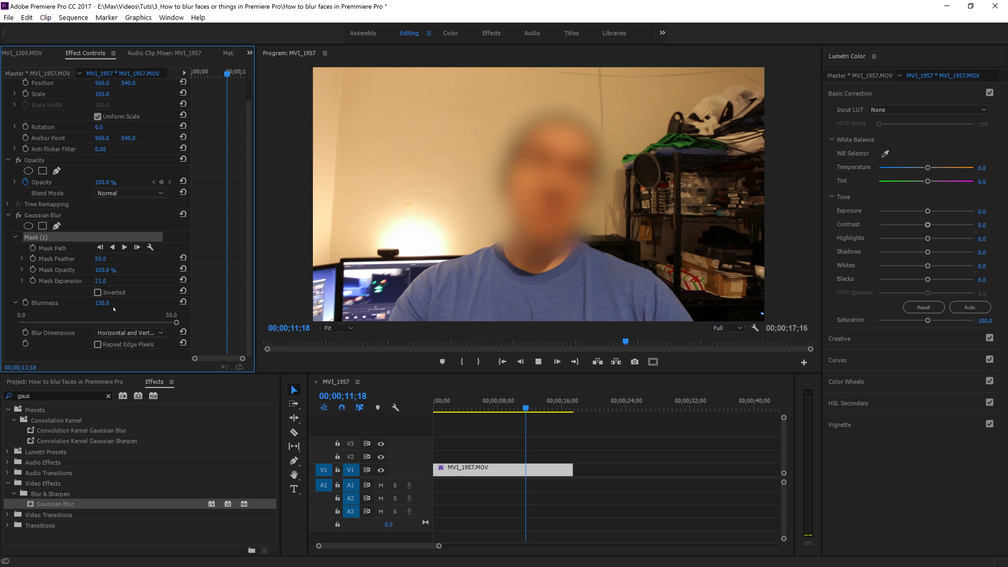
pyautogui.press('space')
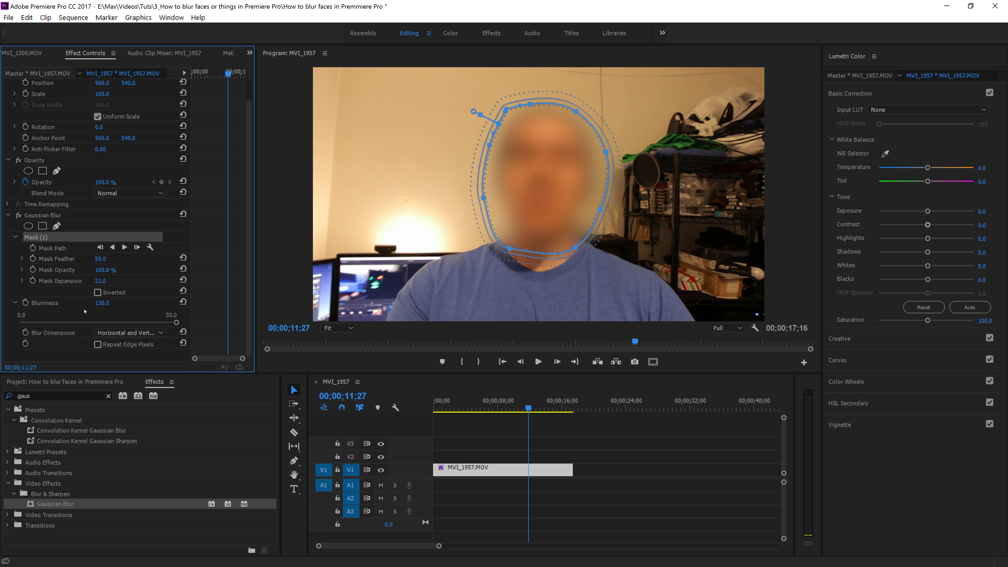
# - Replace the clip's Gaussian Blur with the Mosaic video effect, found by searching the effects for "mosai"
pyautogui.click(34, 215)
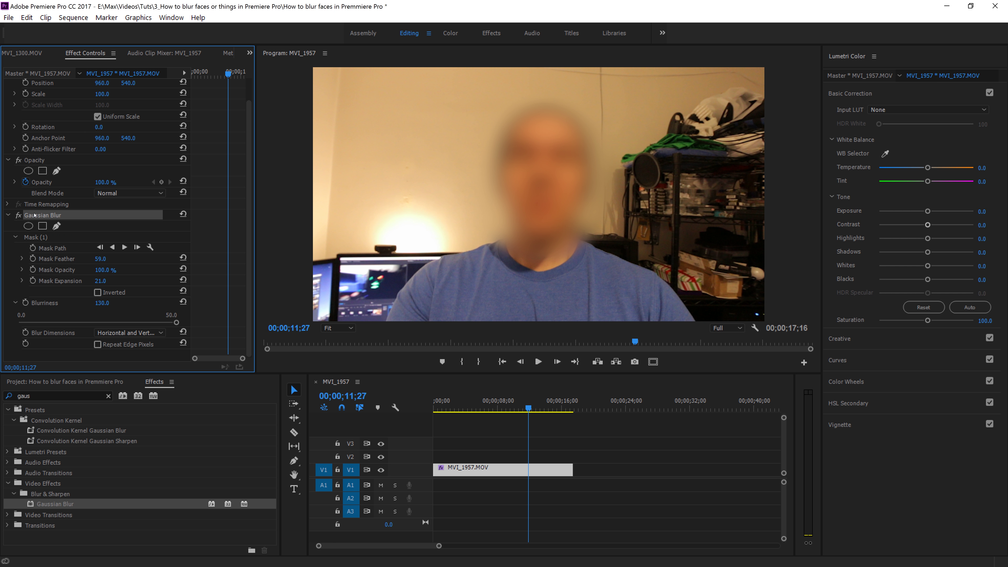
pyautogui.press('Delete')
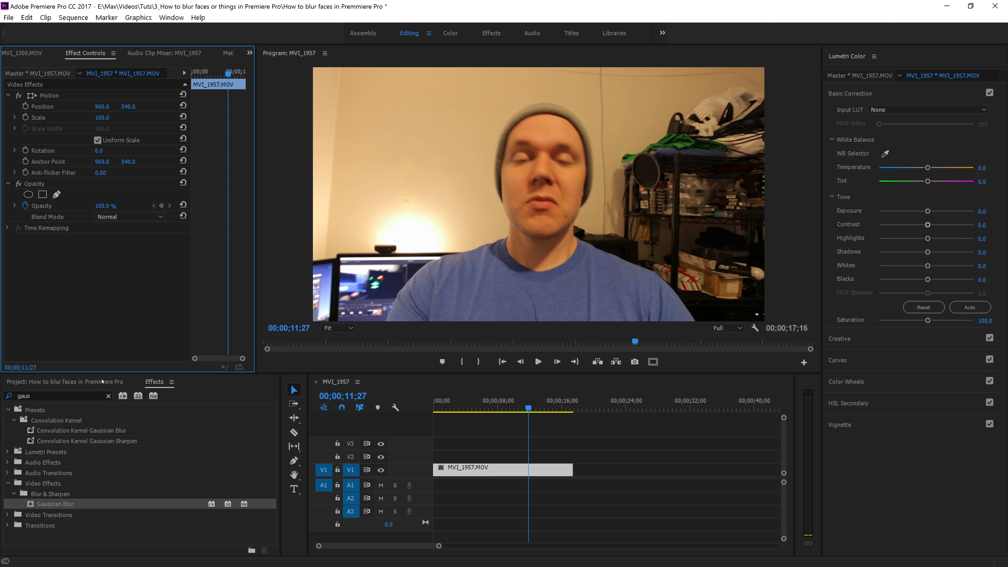
pyautogui.click(107, 396)
pyautogui.click(74, 392)
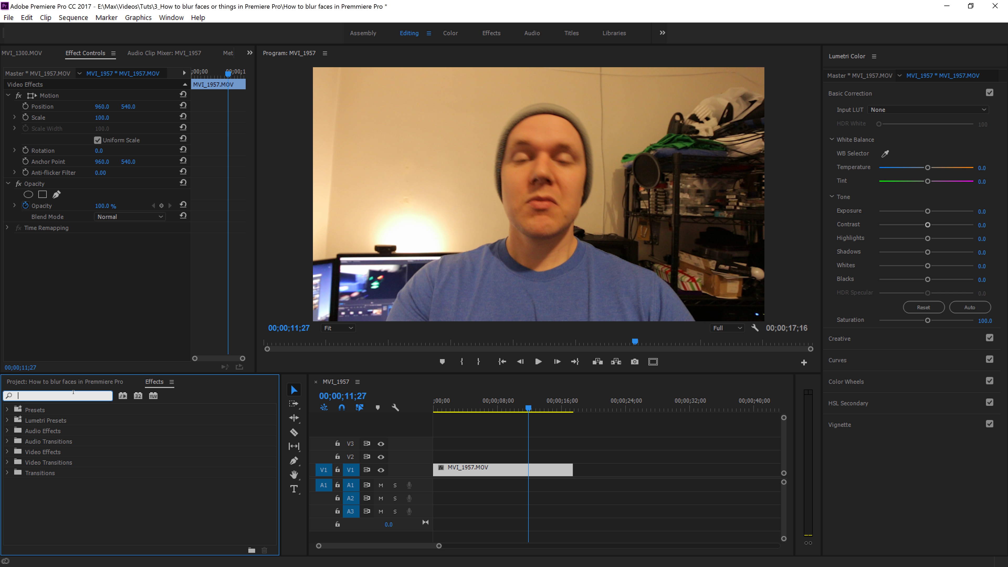
pyautogui.write('mosai')
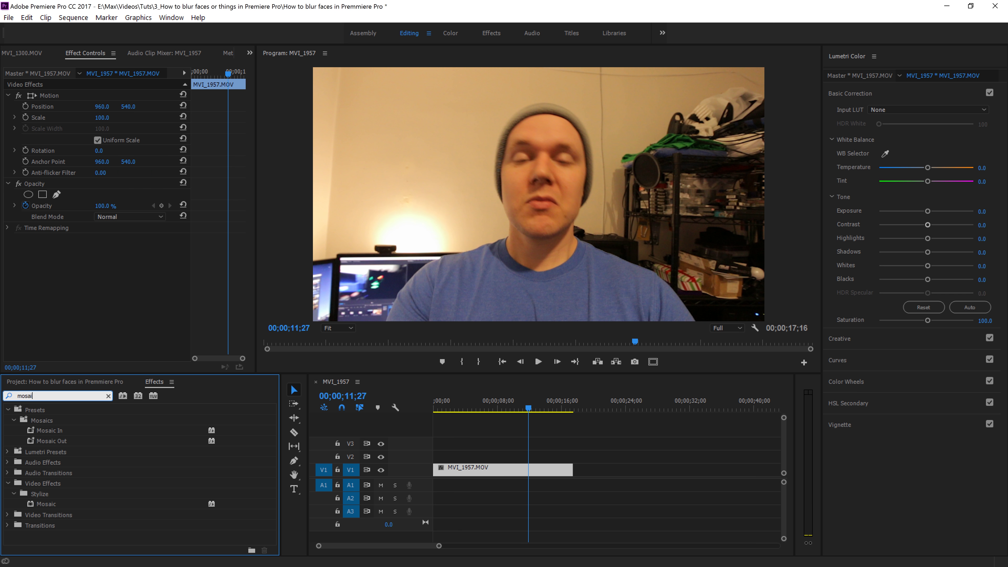
pyautogui.moveTo(54, 502); pyautogui.dragTo(479, 470)
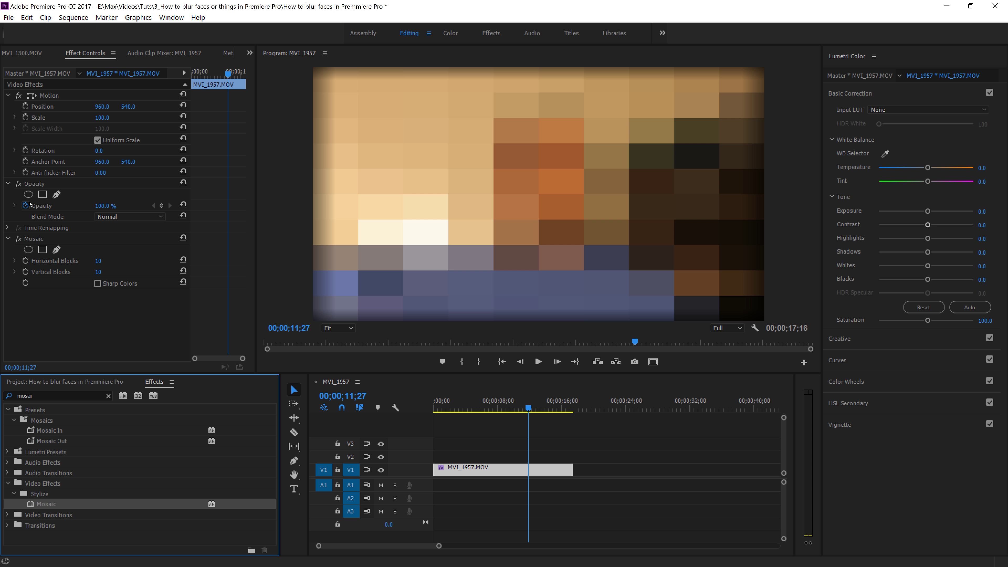
# - Turn the Mosaic effect off and draw a closed freeform pen mask for it around the man's head
pyautogui.click(18, 240)
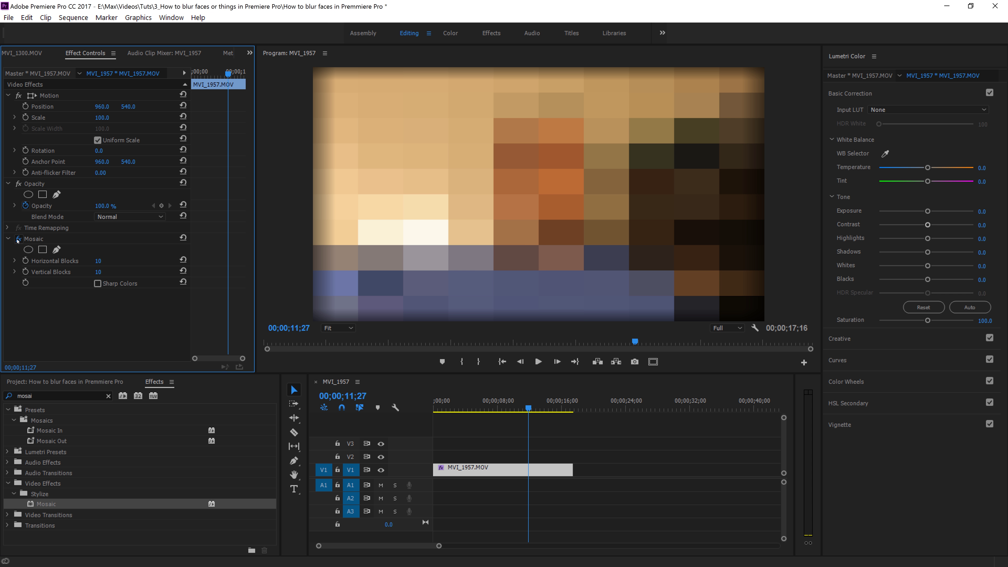
pyautogui.click(18, 239)
pyautogui.click(57, 250)
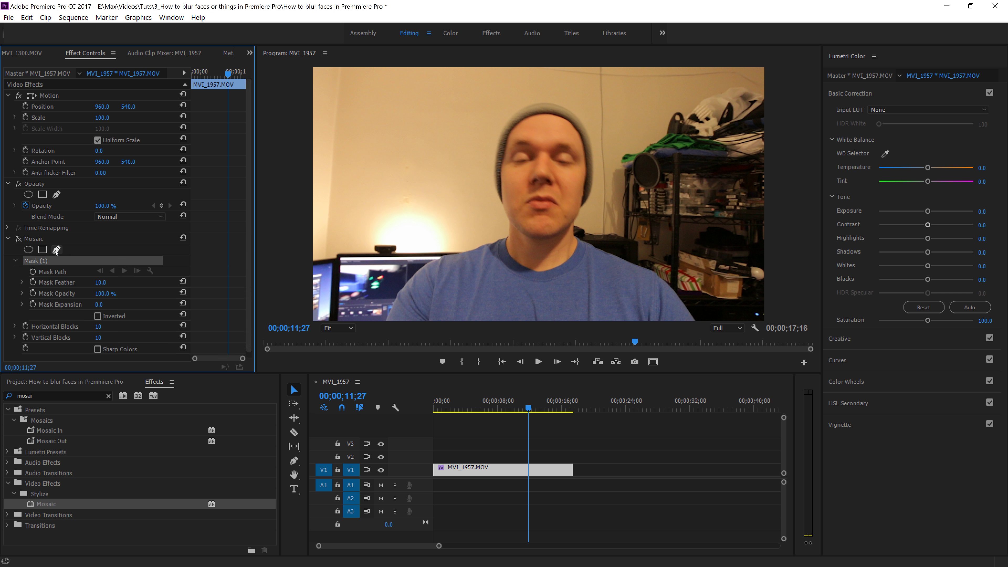
pyautogui.click(497, 120)
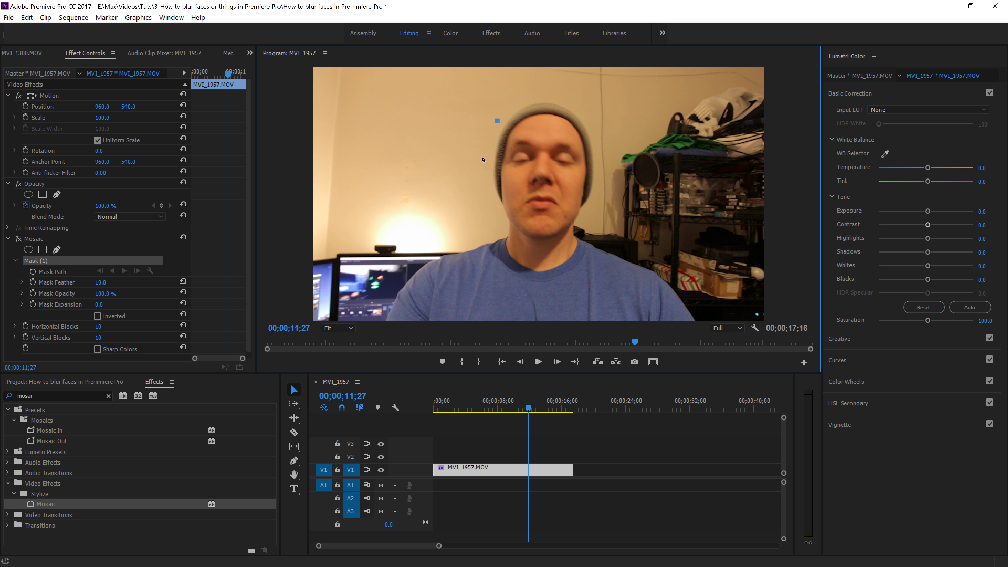
pyautogui.moveTo(486, 189); pyautogui.dragTo(491, 203)
pyautogui.moveTo(505, 237); pyautogui.dragTo(578, 245)
pyautogui.click(603, 200)
pyautogui.moveTo(596, 125); pyautogui.dragTo(523, 96)
pyautogui.click(497, 120)
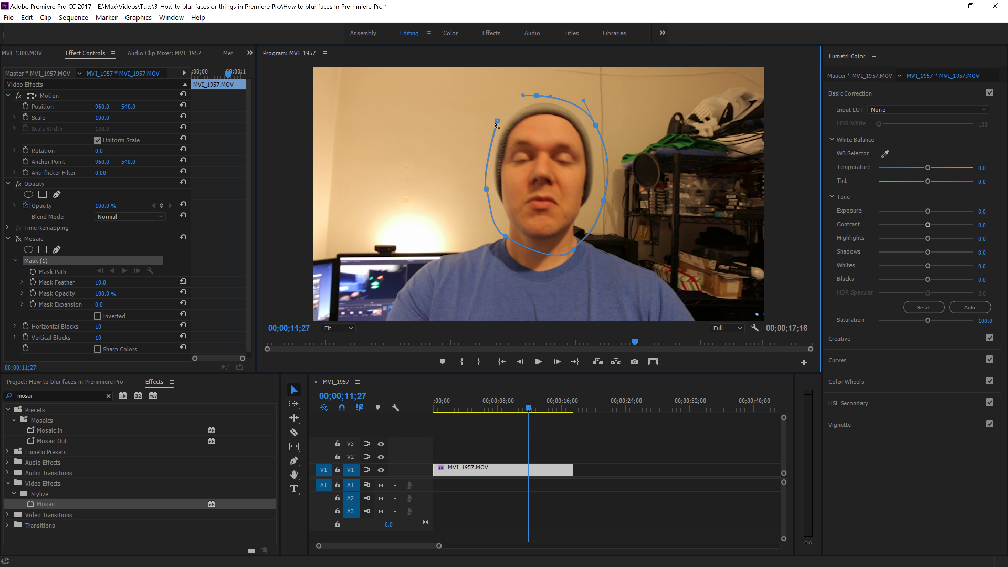
pyautogui.click(496, 121)
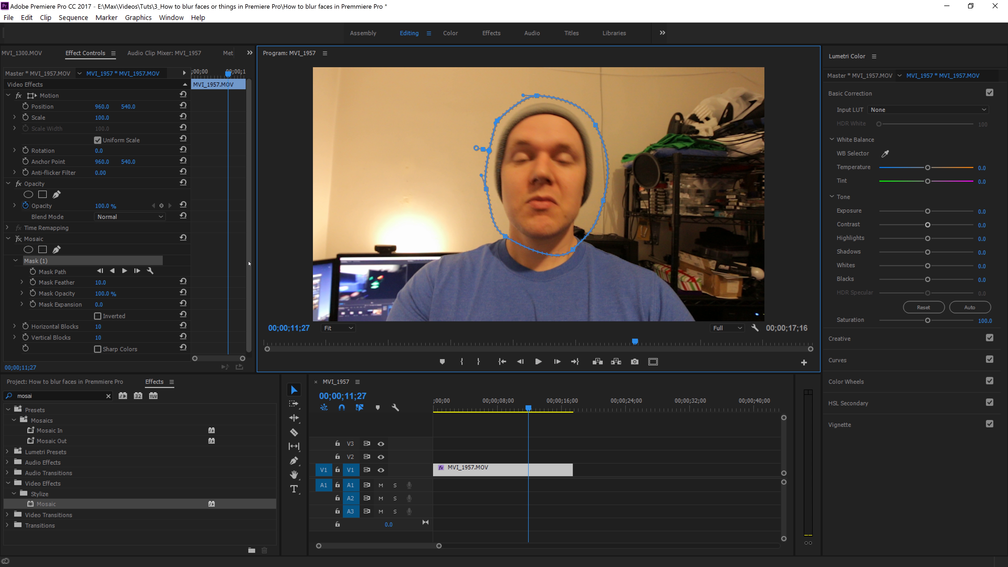
# - Turn the Mosaic effect back on and set both its horizontal and vertical blocks to 50
pyautogui.scroll(-1, 242, 275)
pyautogui.click(18, 234)
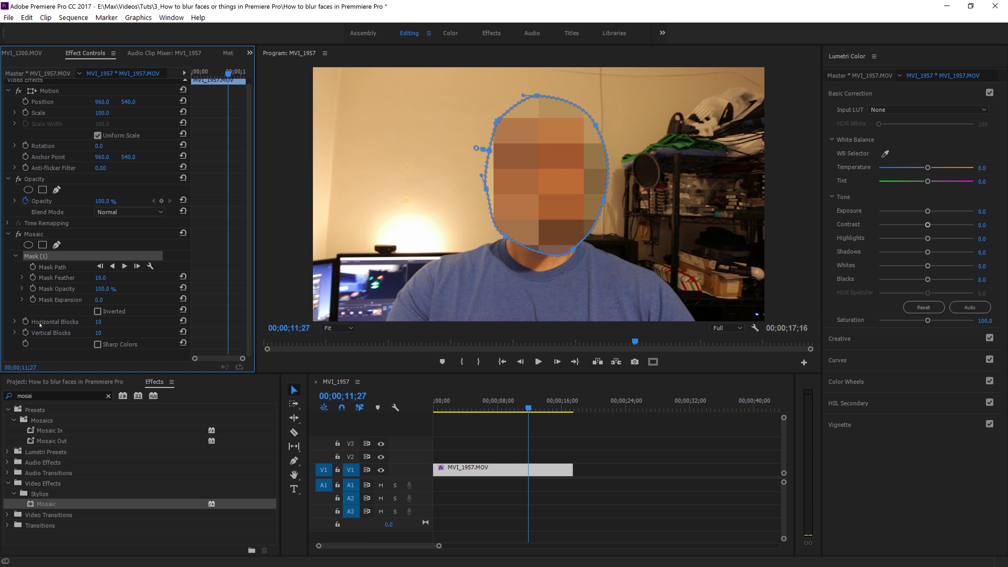
pyautogui.click(104, 323)
pyautogui.write('50')
pyautogui.moveTo(98, 333); pyautogui.dragTo(112, 328)
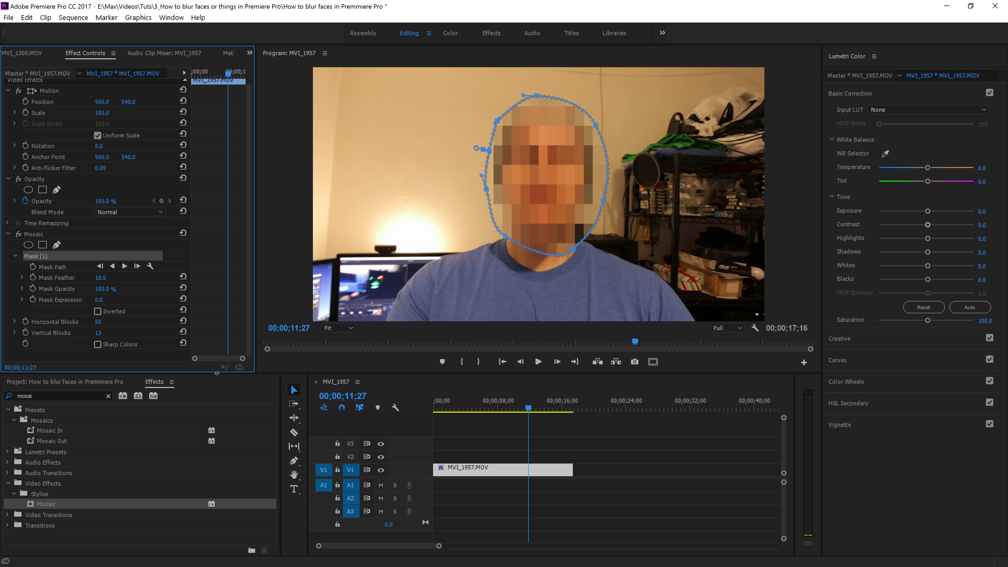
pyautogui.click(109, 330)
pyautogui.write('50')
pyautogui.press('Return')
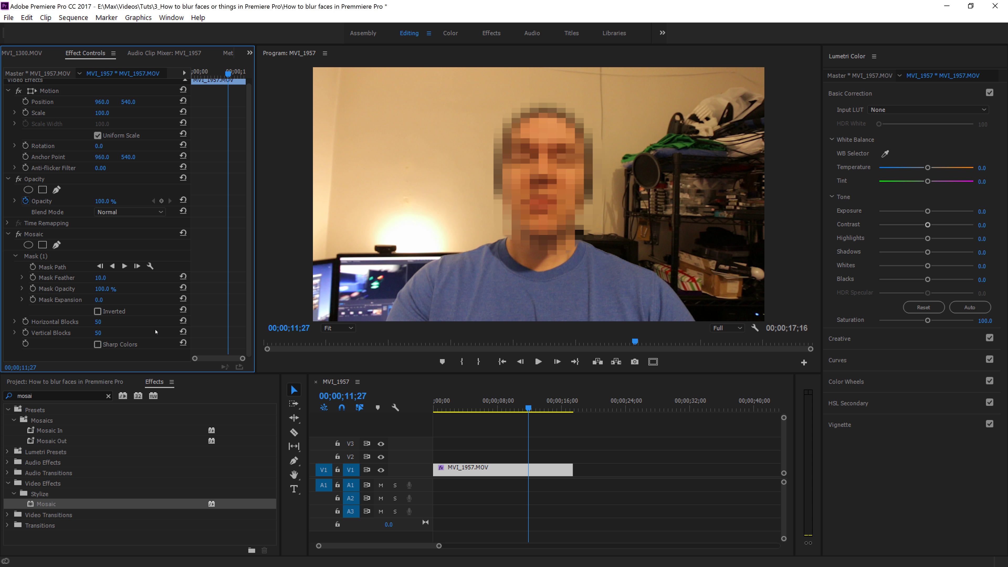
# - Play the clip from about the six-second mark to check the pixelated face
pyautogui.click(484, 403)
pyautogui.press('space')
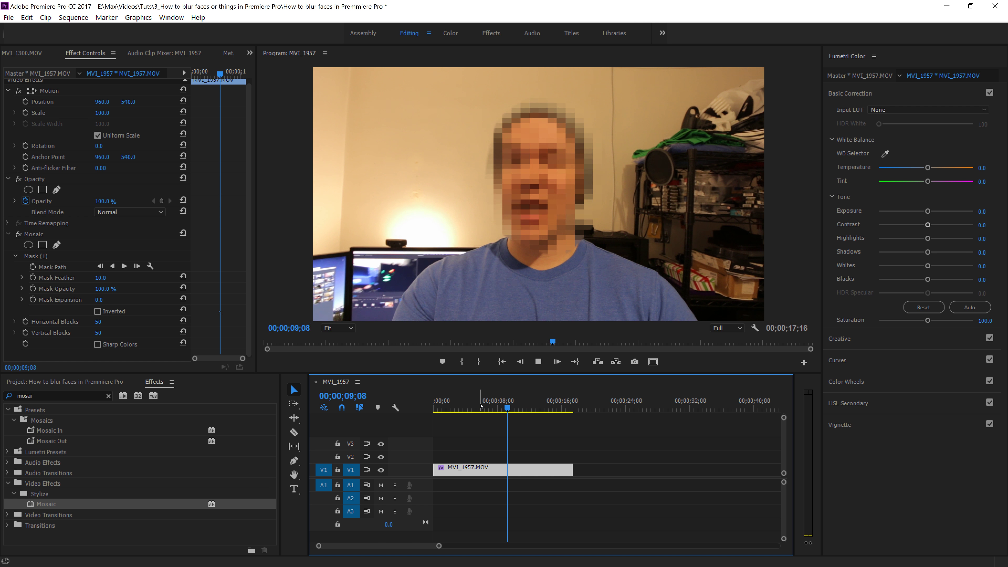
# - Stop playback and place two copies of the MVI_1957 clip after the original on track V1
pyautogui.press('space')
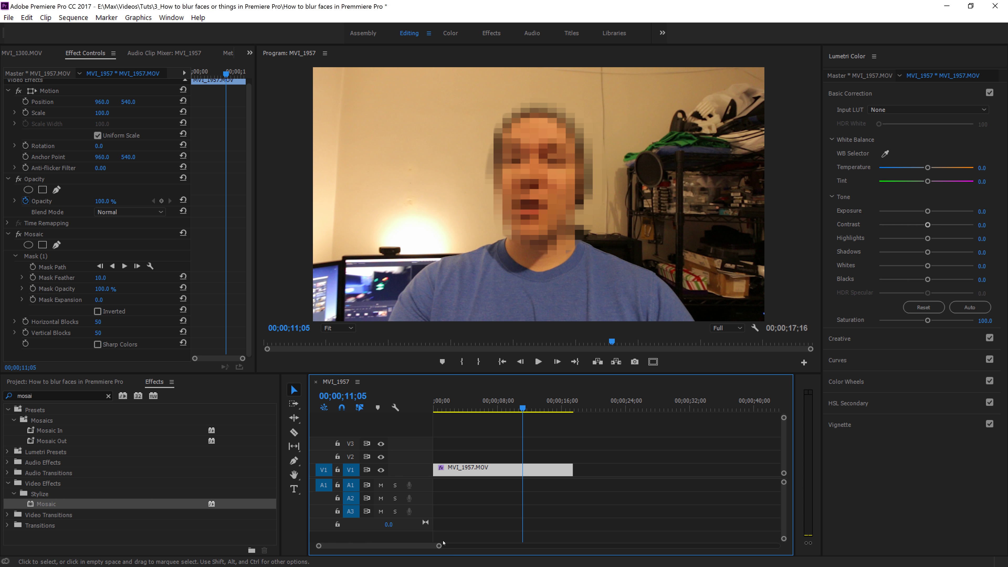
pyautogui.moveTo(439, 546); pyautogui.dragTo(498, 546)
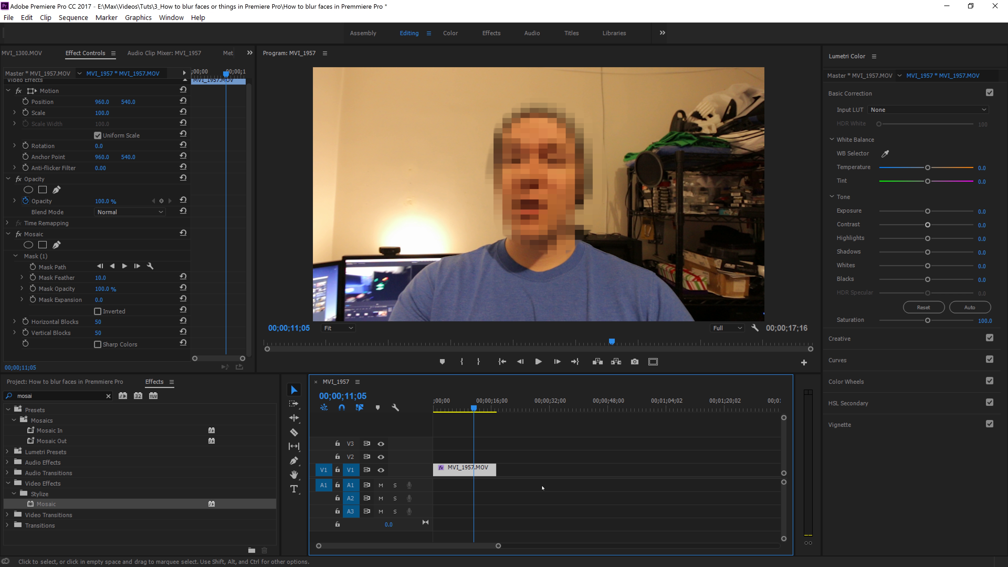
pyautogui.click(520, 445)
pyautogui.moveTo(520, 445); pyautogui.dragTo(611, 472)
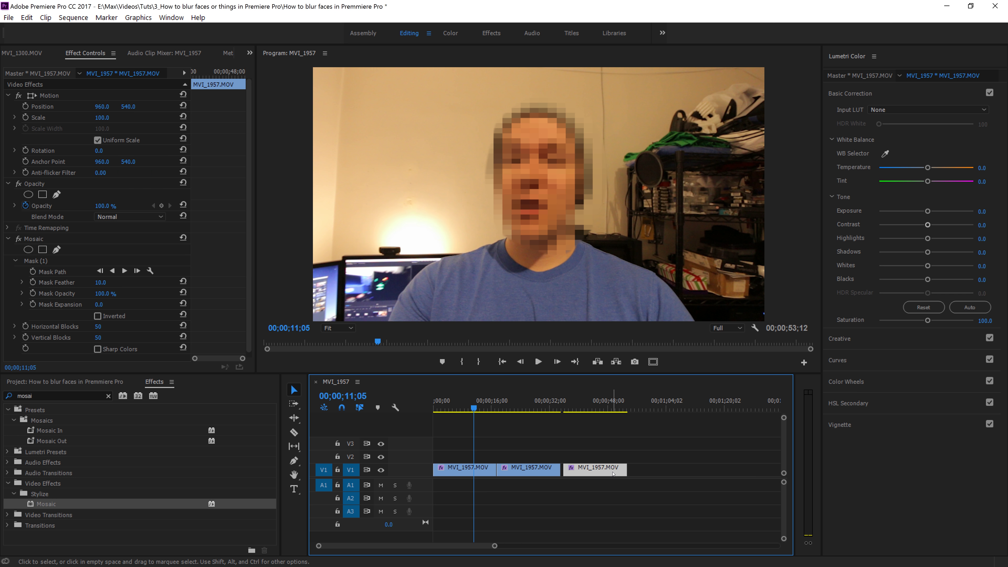
# - Play the sequence from about the eleven-second mark and move the playhead to 00;00;25;26 in the second clip
pyautogui.press('space')
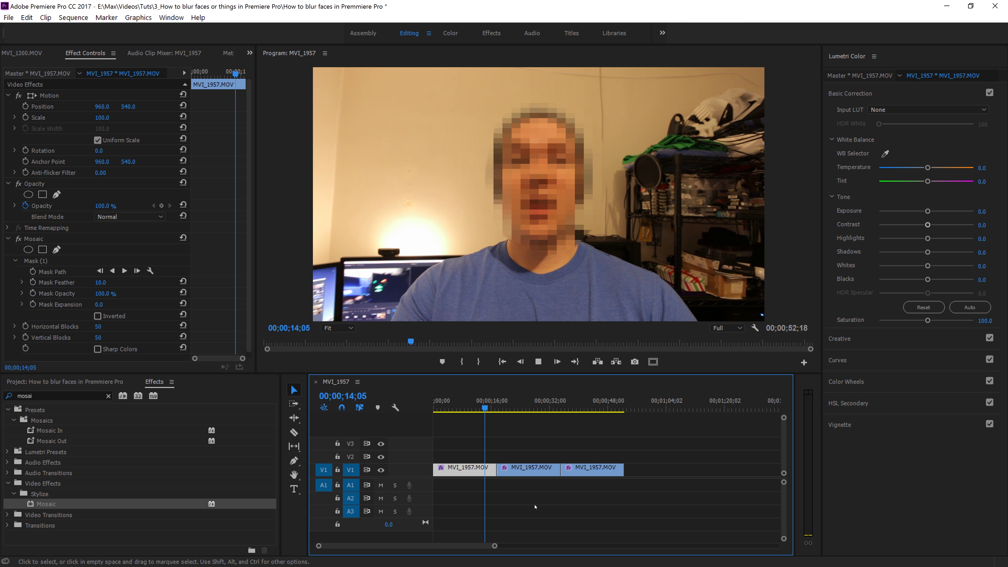
pyautogui.moveTo(495, 546); pyautogui.dragTo(471, 545)
pyautogui.press('space')
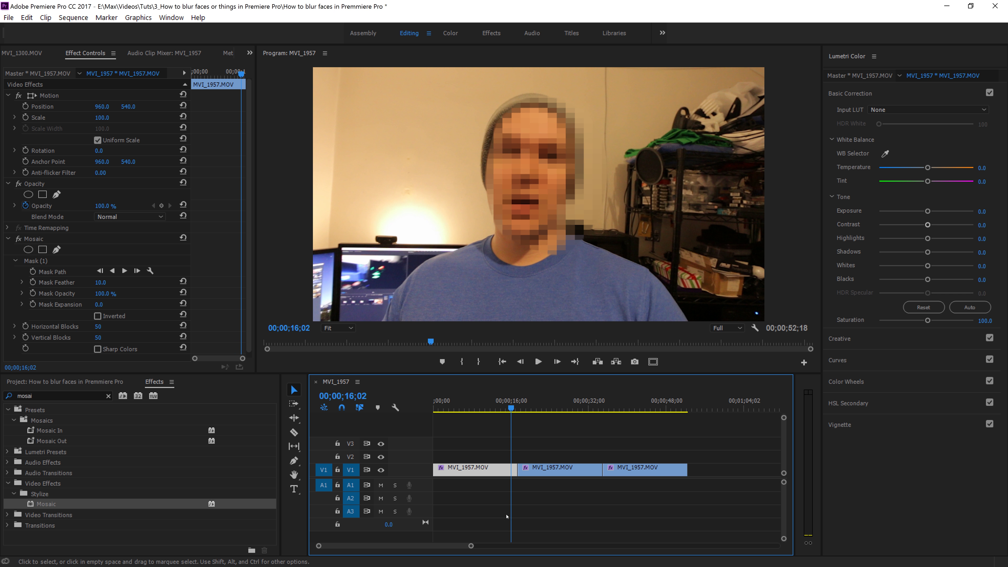
pyautogui.click(558, 409)
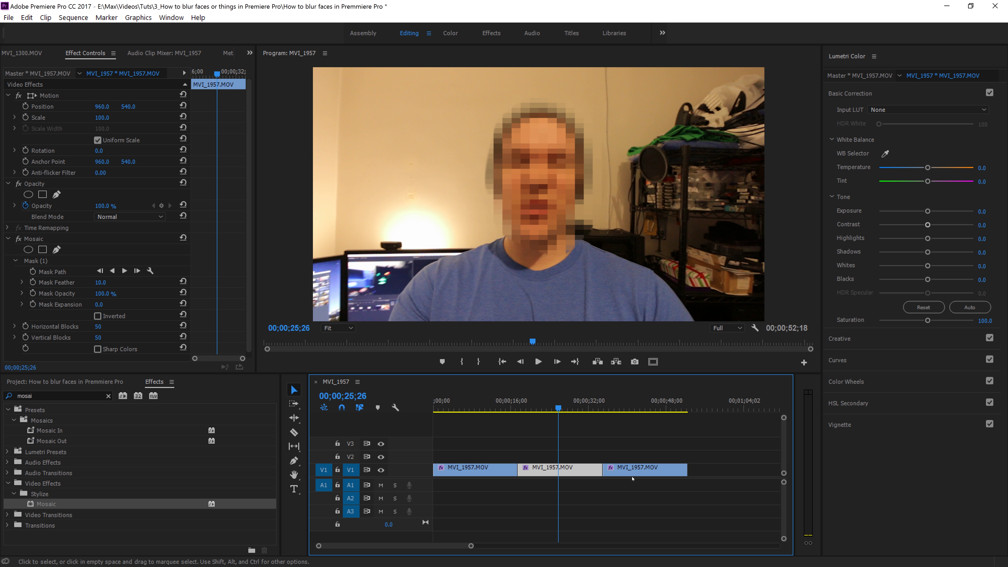
# - Toggle the Mosaic effect on each of the three clips one after another
pyautogui.click(494, 472)
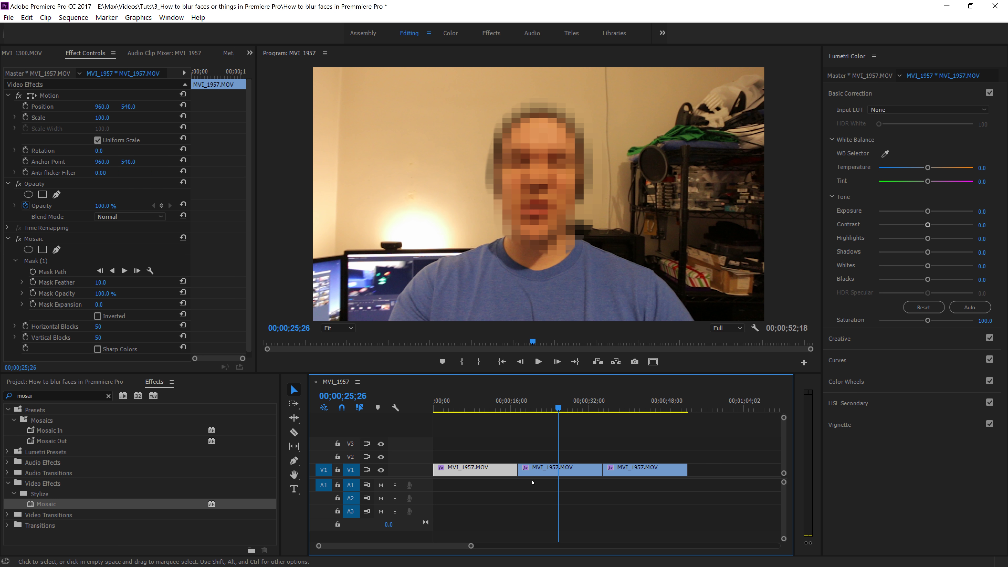
pyautogui.click(19, 239)
pyautogui.click(569, 473)
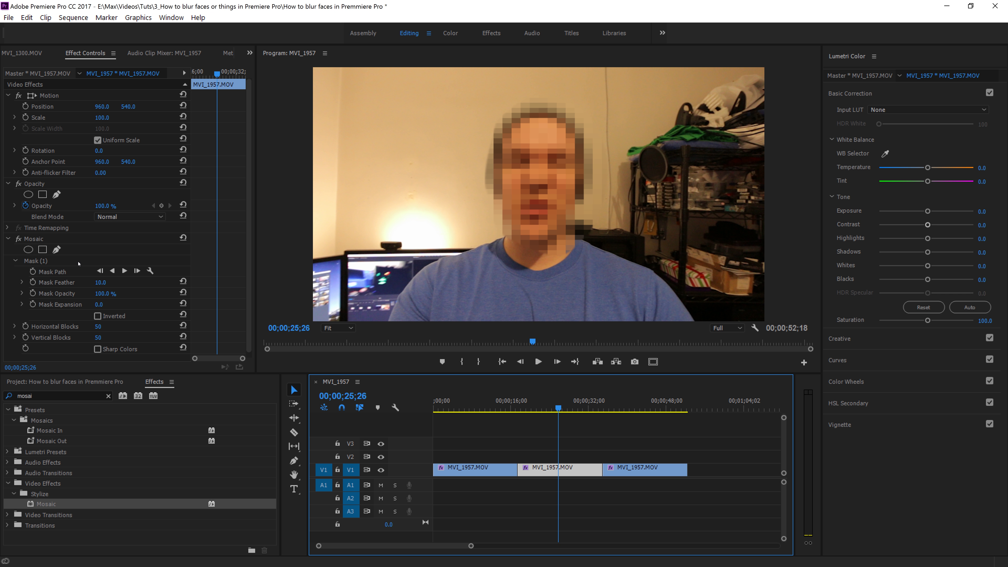
pyautogui.click(19, 239)
pyautogui.click(645, 470)
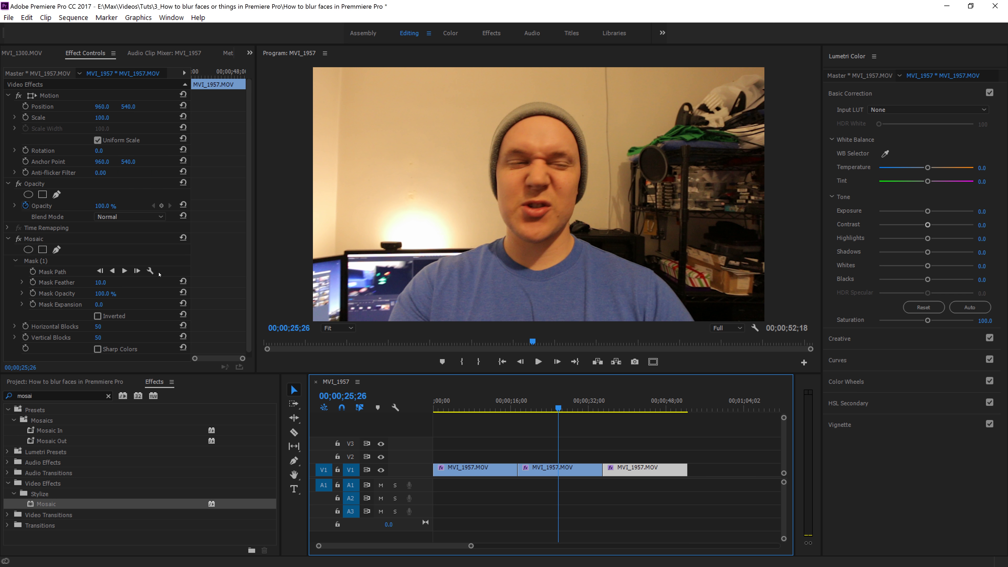
pyautogui.click(19, 239)
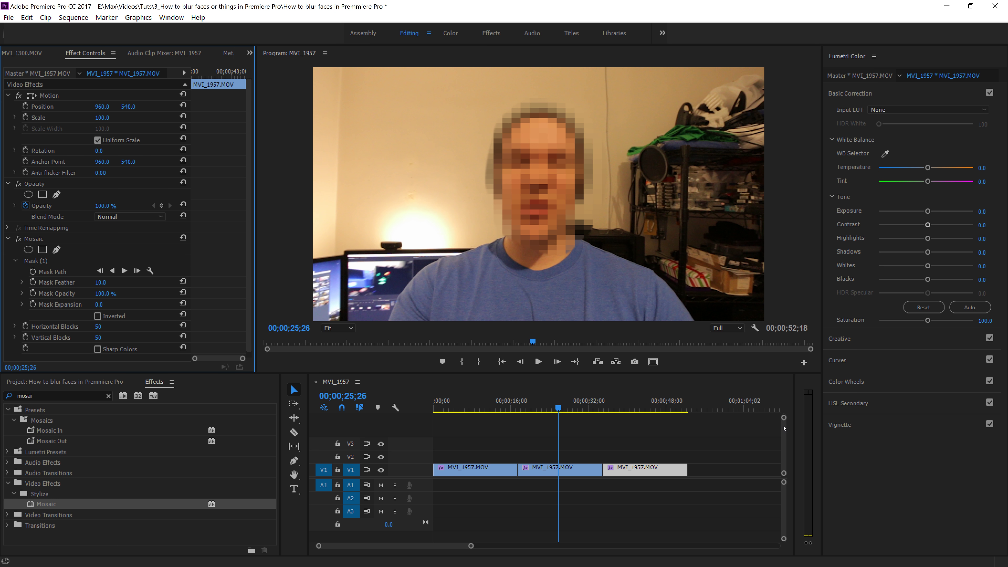
# - Delete the two copied clips from V1 and remove the Mosaic effect from the remaining clip
pyautogui.hotkey('ctrl', 'z')
pyautogui.moveTo(728, 436); pyautogui.dragTo(528, 495)
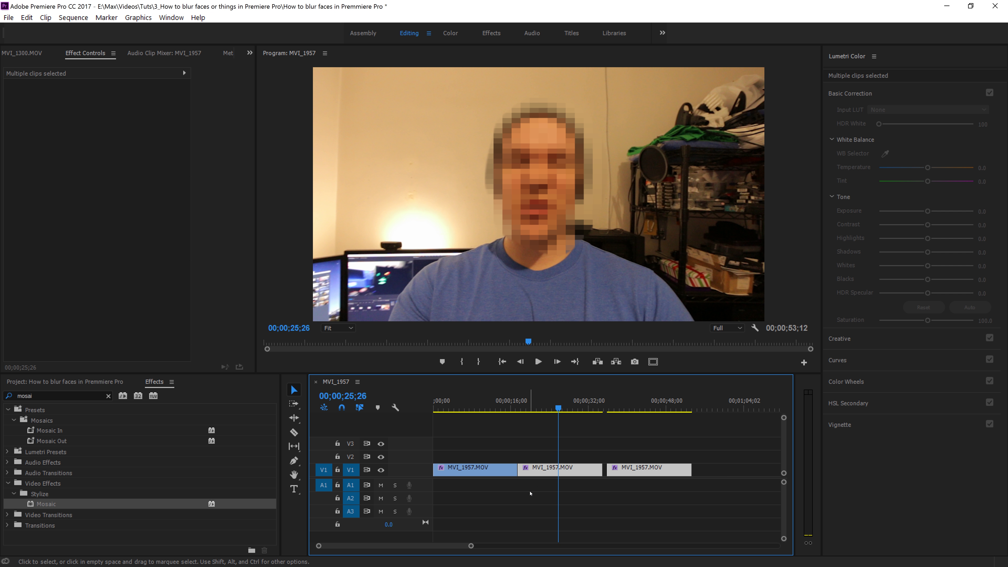
pyautogui.press('Delete')
pyautogui.click(476, 470)
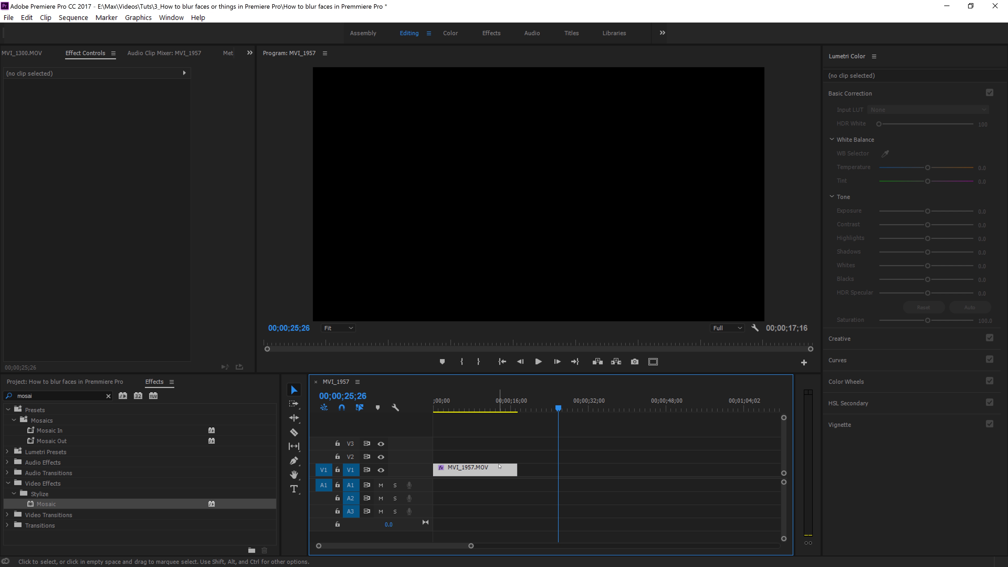
pyautogui.click(31, 240)
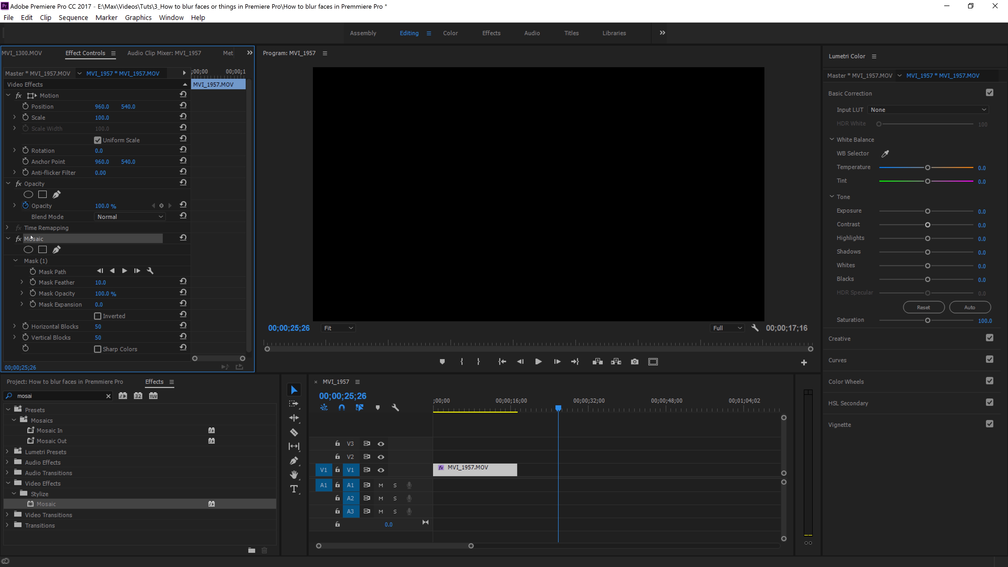
pyautogui.press('Delete')
# - Duplicate the MVI_1957 clip onto track V2 directly above the original
pyautogui.click(479, 552)
pyautogui.press('=')
pyautogui.press('=')
pyautogui.press('=')
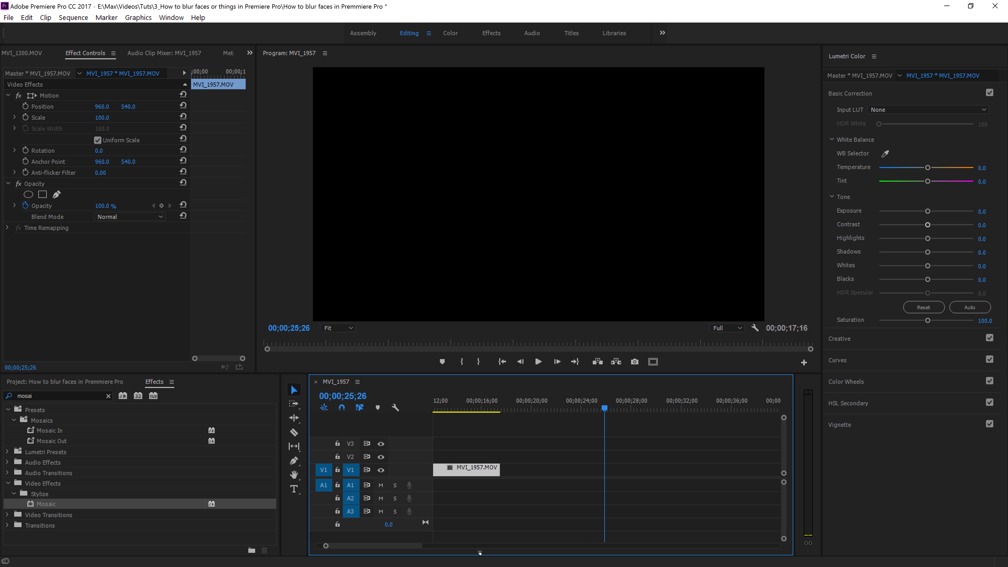
pyautogui.press('-')
pyautogui.press('-')
pyautogui.moveTo(481, 430); pyautogui.dragTo(482, 511)
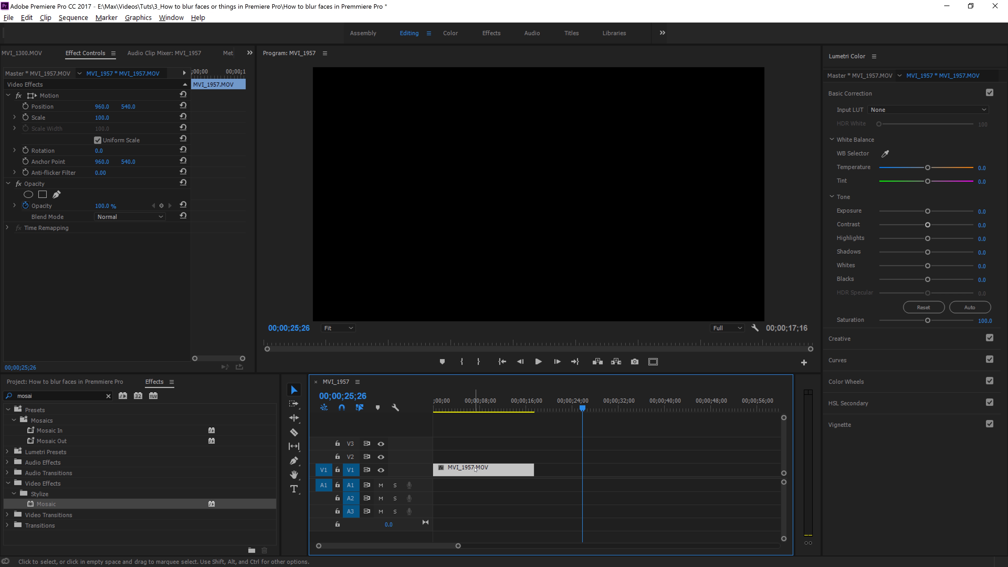
pyautogui.moveTo(476, 469); pyautogui.dragTo(475, 456)
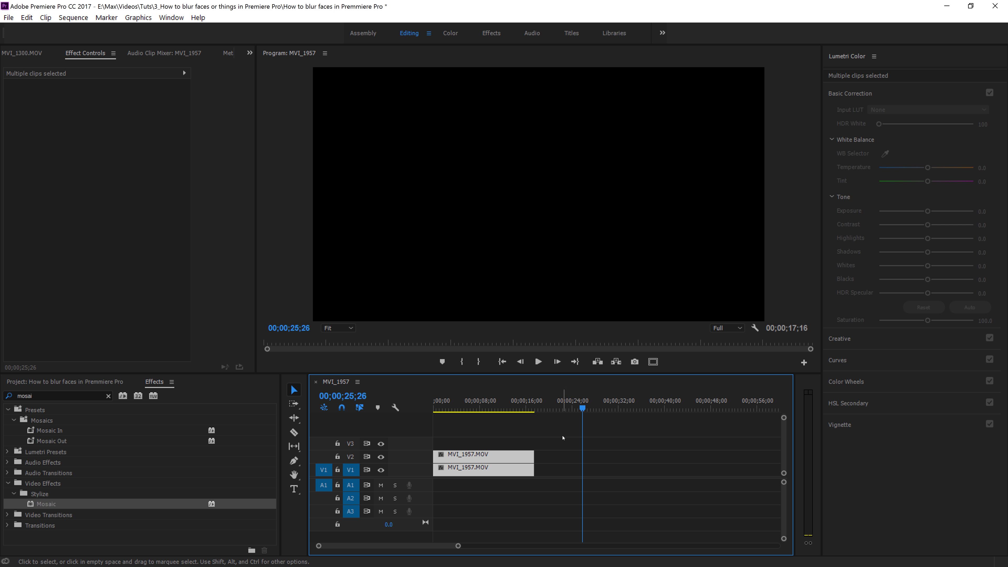
# - Move the playhead to 00;00;05;24 and apply the Crop effect, found by searching for "crop", to the V2 clip
pyautogui.click(466, 405)
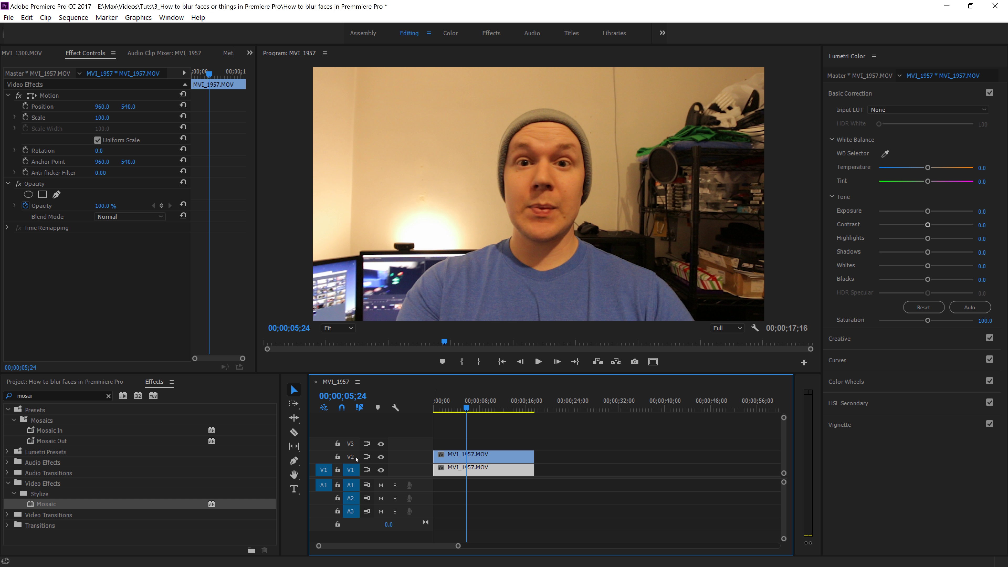
pyautogui.click(484, 470)
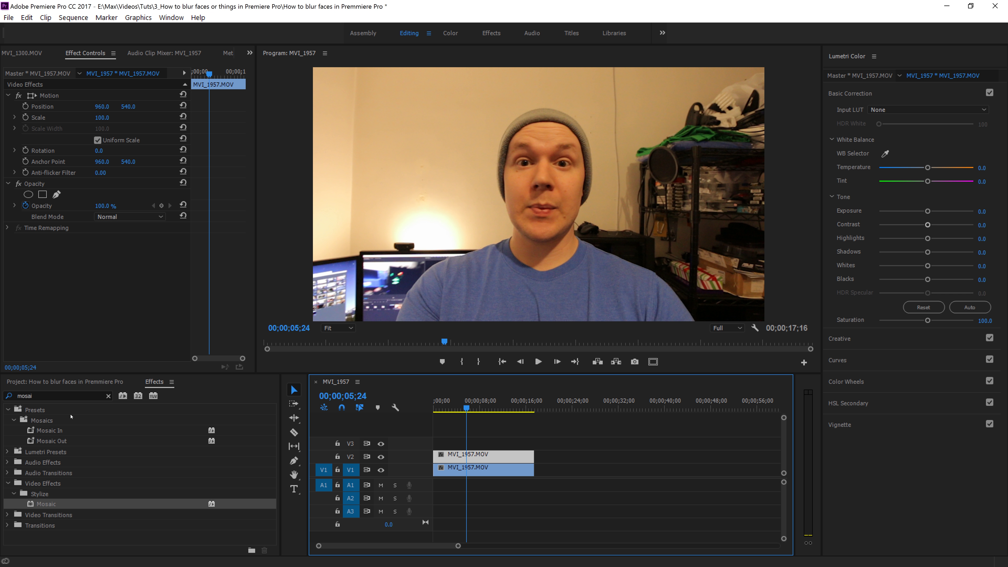
pyautogui.click(108, 396)
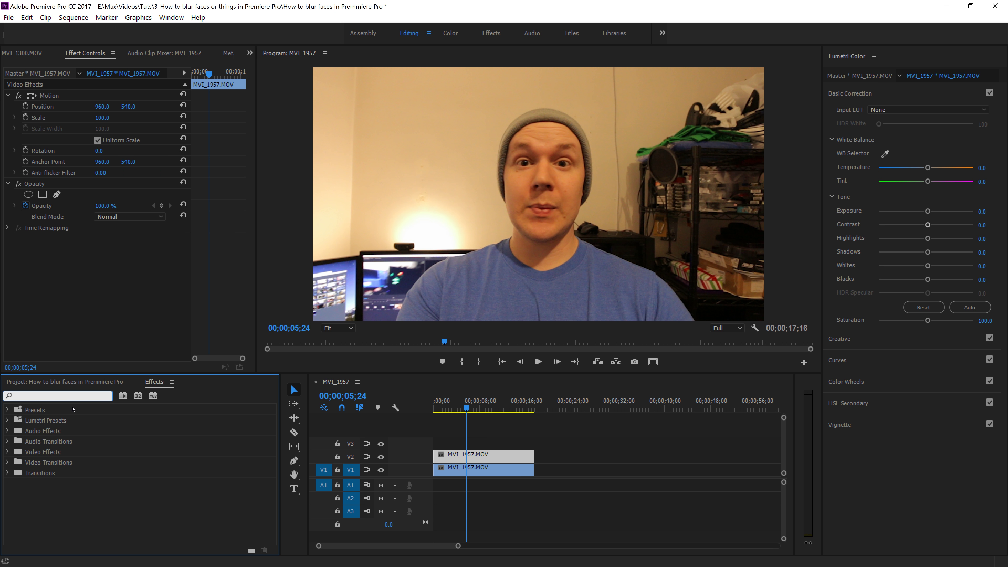
pyautogui.write('crop')
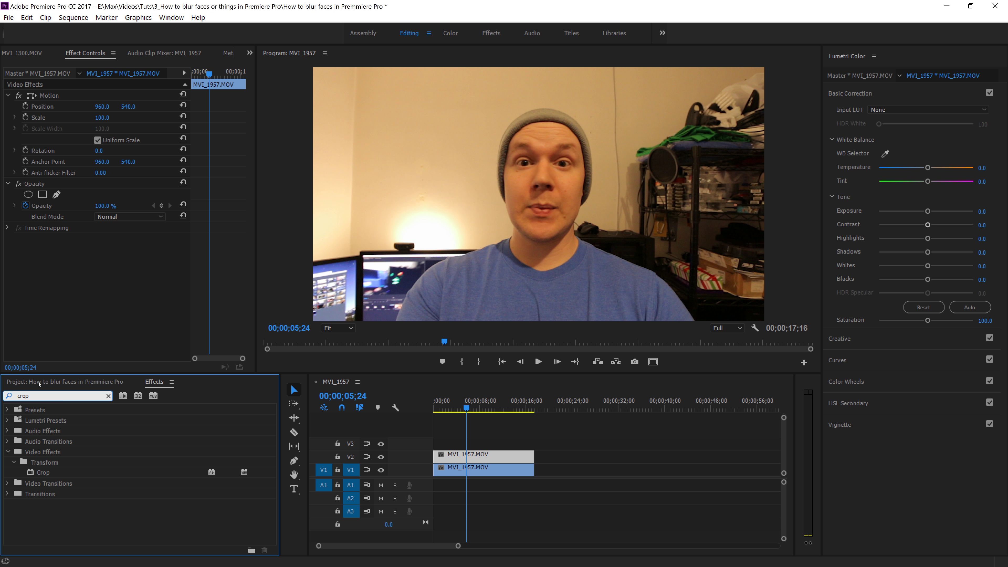
pyautogui.moveTo(41, 473); pyautogui.dragTo(490, 459)
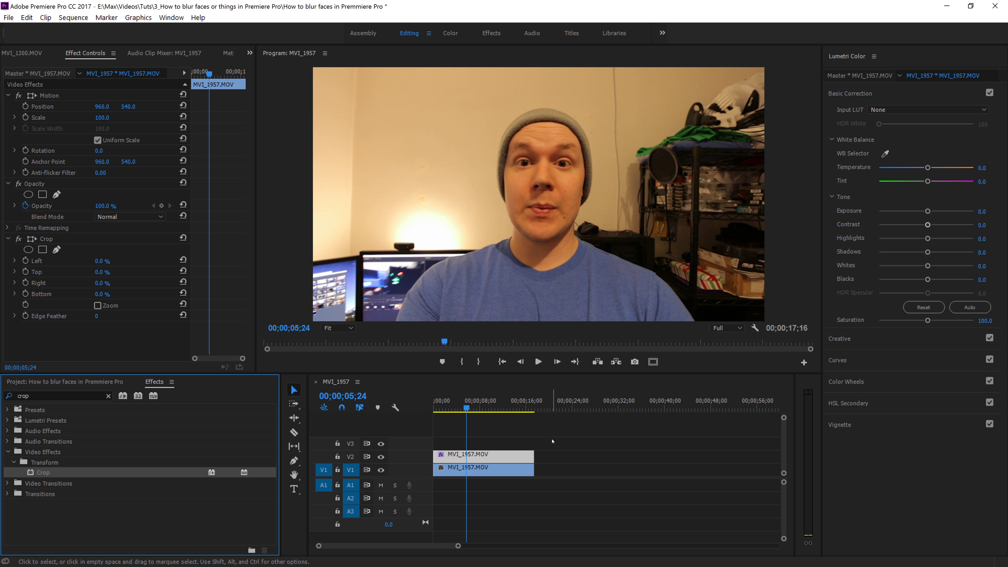
# - Draw a closed freeform pen mask for the Crop effect around the man's head and refine its outline
pyautogui.click(57, 249)
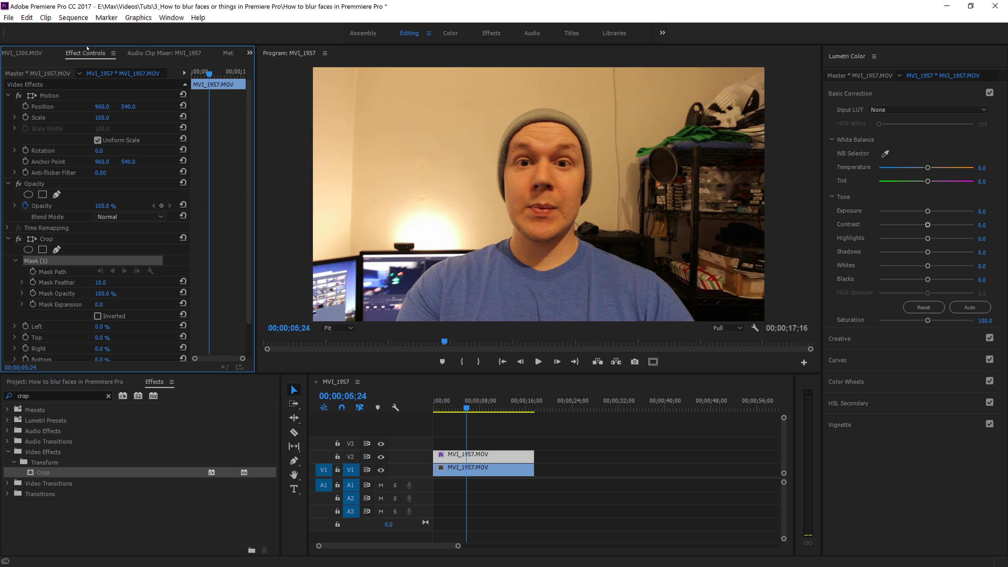
pyautogui.moveTo(494, 126); pyautogui.dragTo(489, 146)
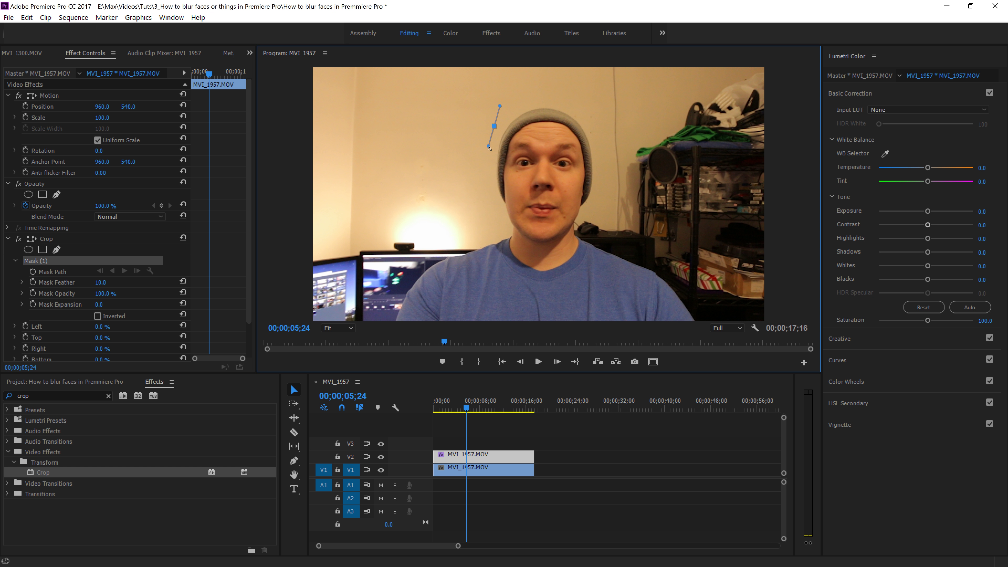
pyautogui.moveTo(480, 188); pyautogui.dragTo(494, 217)
pyautogui.hotkey('ctrl', 'z')
pyautogui.moveTo(498, 199); pyautogui.dragTo(506, 215)
pyautogui.moveTo(533, 249); pyautogui.dragTo(554, 249)
pyautogui.click(589, 220)
pyautogui.moveTo(594, 147); pyautogui.dragTo(580, 109)
pyautogui.click(515, 113)
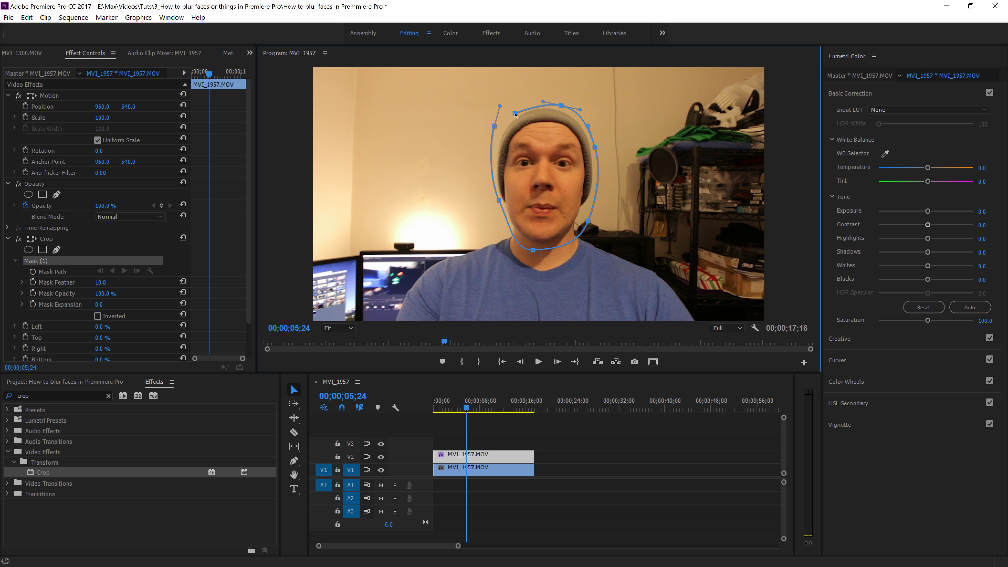
pyautogui.click(494, 126)
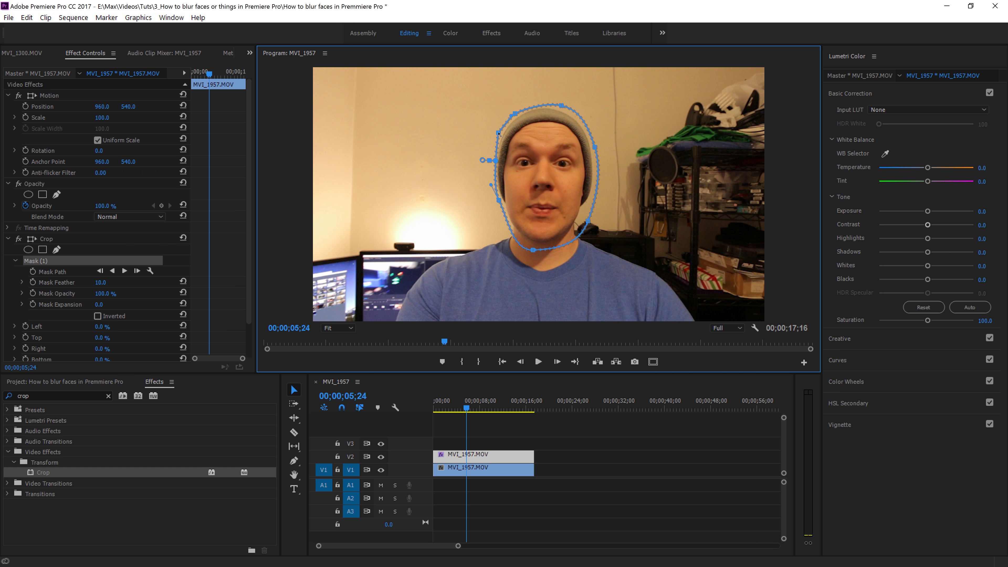
pyautogui.moveTo(494, 126); pyautogui.dragTo(497, 133)
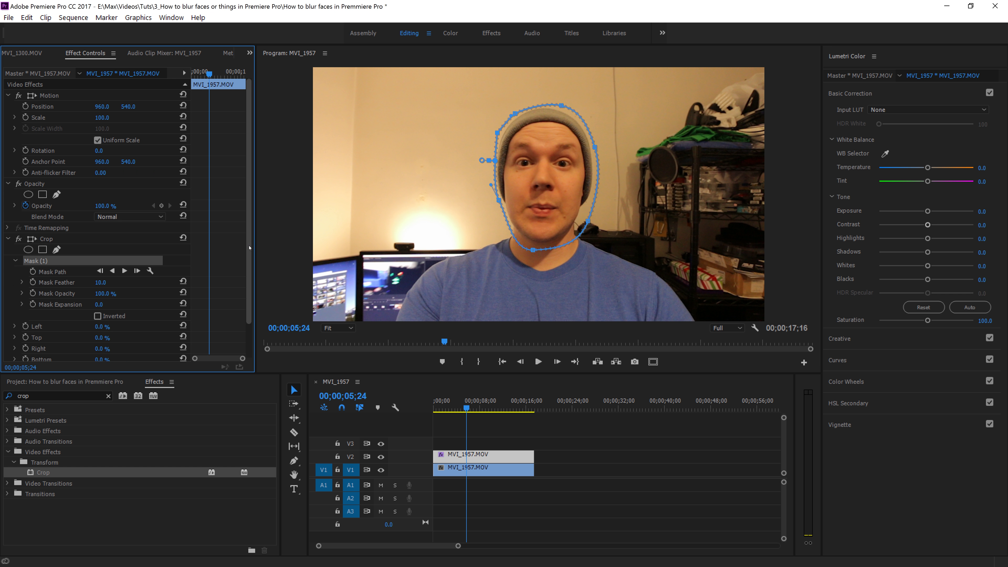
# - With track V1 hidden, invert the Crop mask and set the Left crop to 100%
pyautogui.scroll(-2, 234, 328)
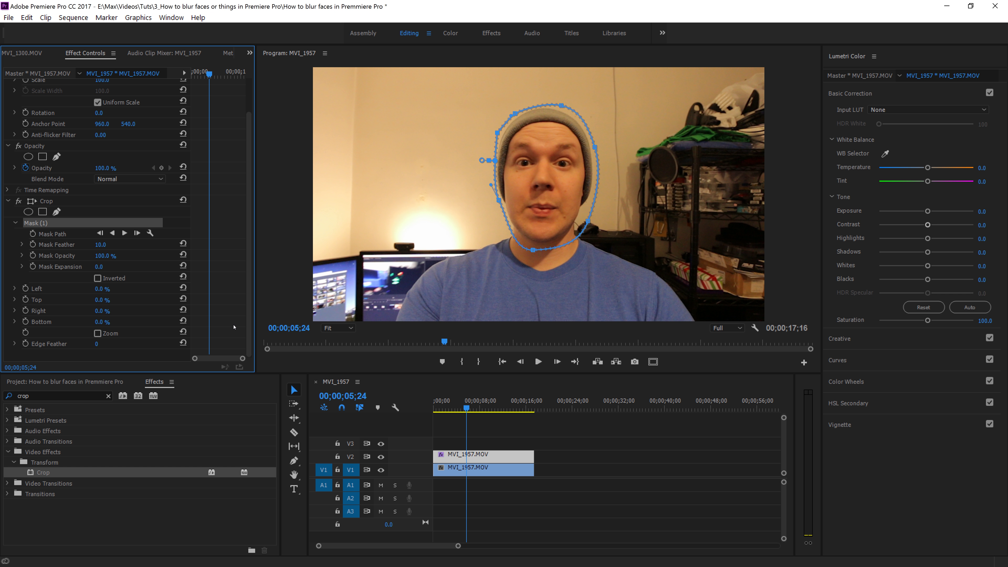
pyautogui.click(97, 278)
pyautogui.click(15, 288)
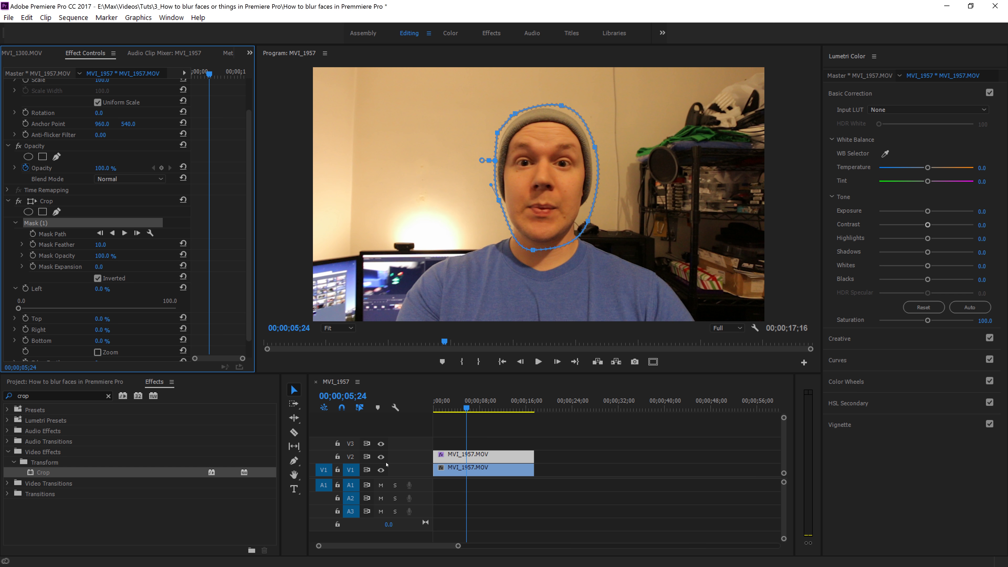
pyautogui.click(381, 470)
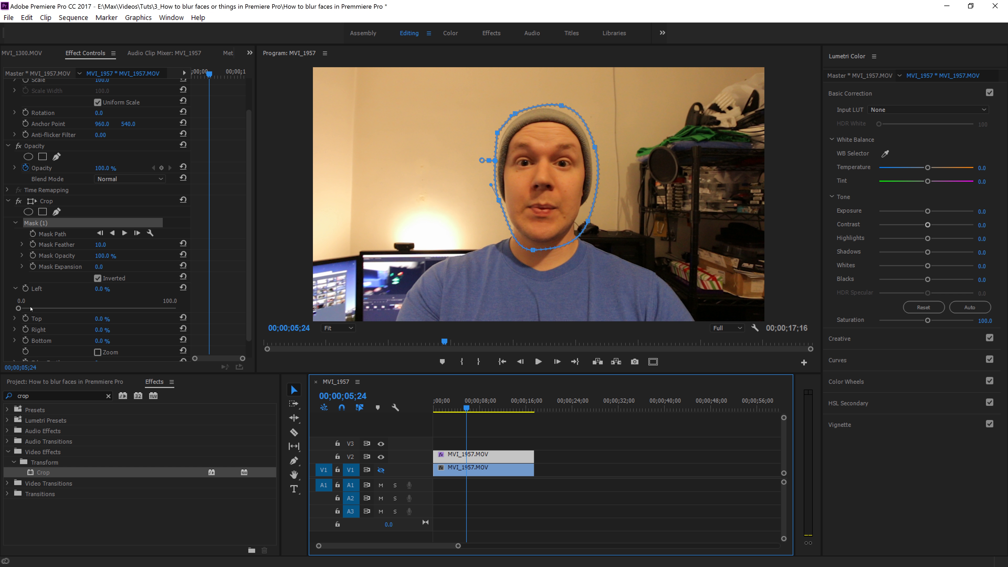
pyautogui.moveTo(18, 308); pyautogui.dragTo(182, 303)
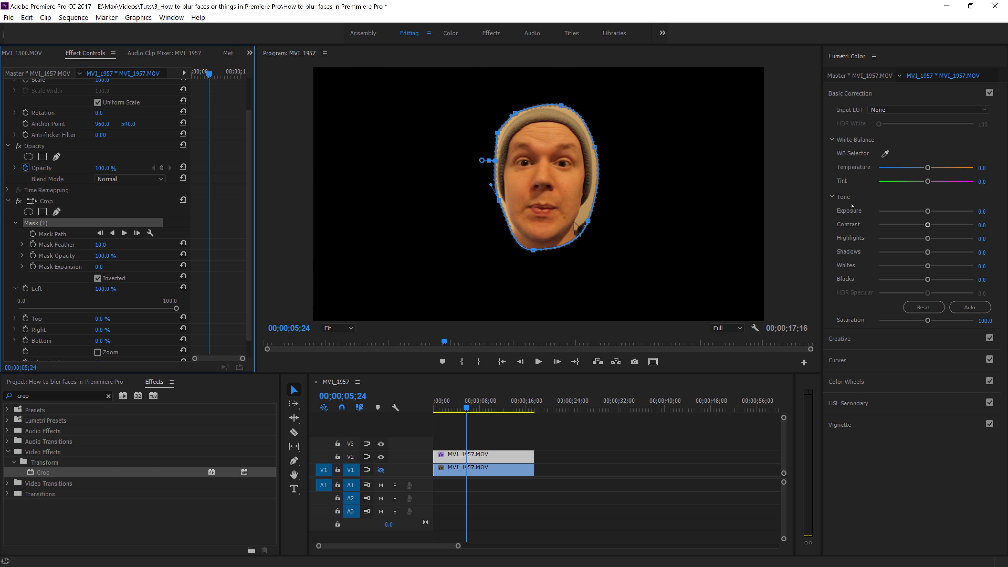
# - Switch the Crop mask's inversion off and on twice to compare the results, leaving it inverted
pyautogui.click(97, 278)
pyautogui.click(97, 278)
pyautogui.click(97, 278)
pyautogui.click(97, 278)
# - Search the effects for "mos" and apply the Mosaic video effect to the cropped V2 clip
pyautogui.click(107, 396)
pyautogui.click(51, 398)
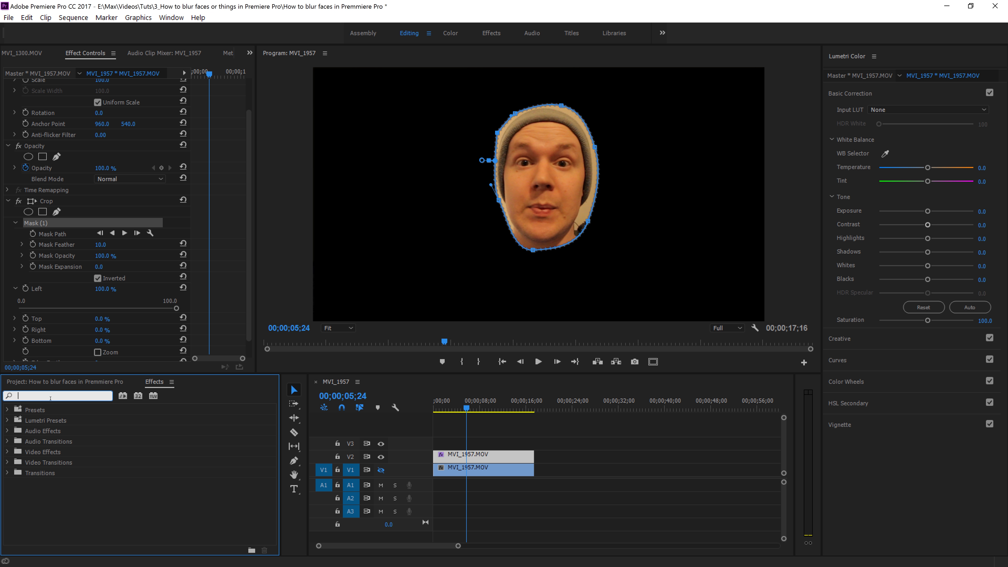
pyautogui.write('mos')
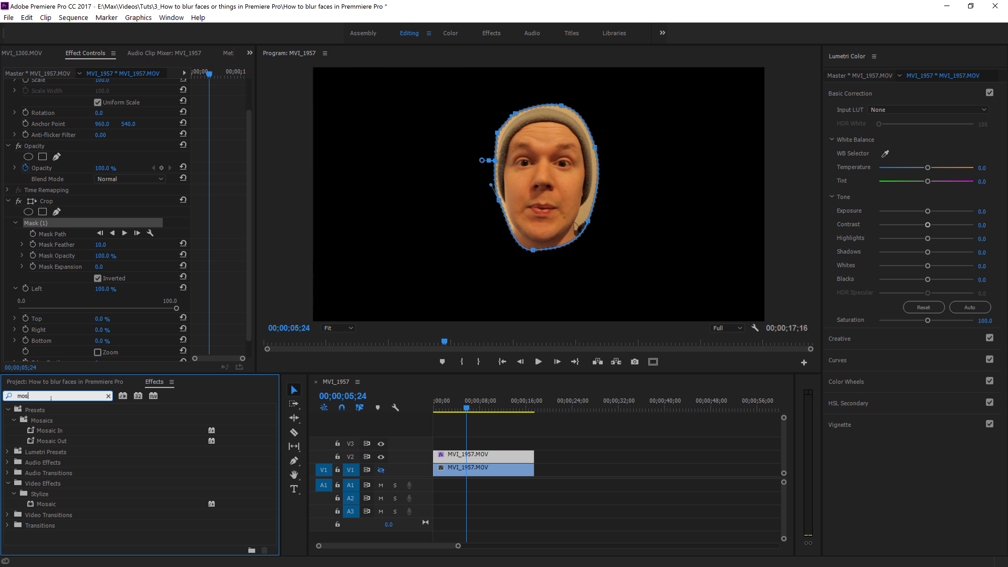
pyautogui.moveTo(46, 503); pyautogui.dragTo(476, 457)
# - Set the V2 clip's Mosaic effect to 50 horizontal blocks and 50 vertical blocks
pyautogui.moveTo(244, 209); pyautogui.dragTo(243, 317)
pyautogui.click(109, 318)
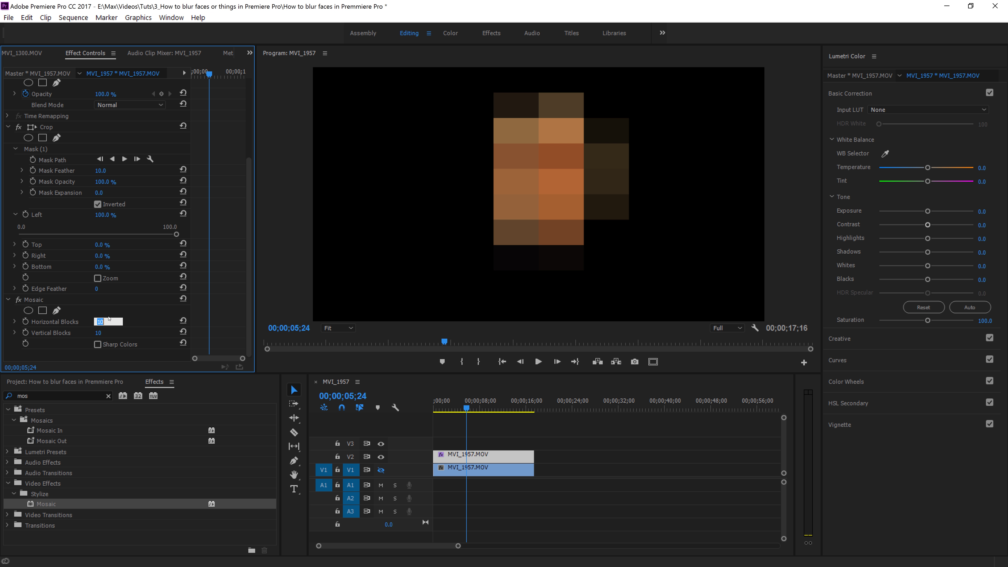
pyautogui.write('50')
pyautogui.press('Return')
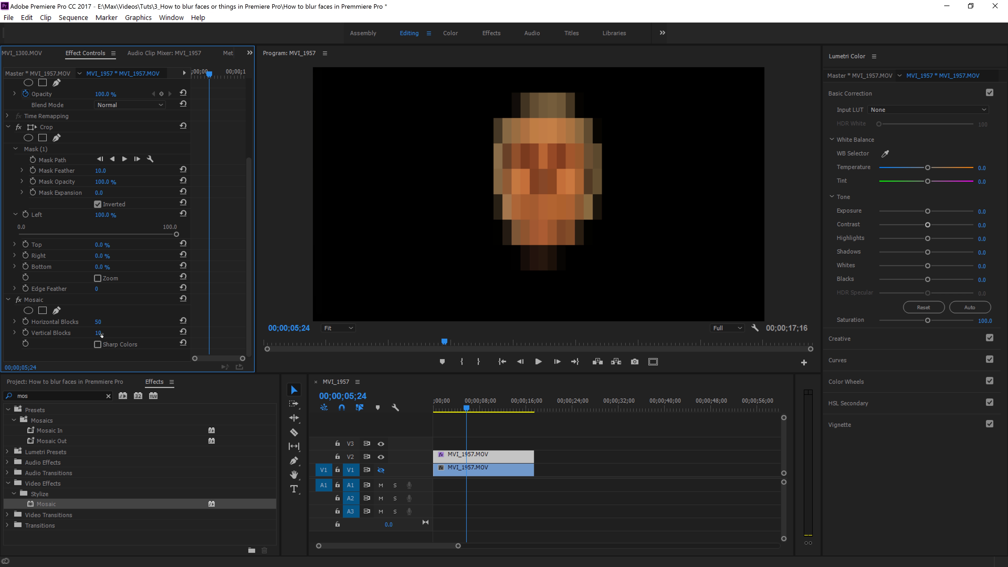
pyautogui.click(133, 332)
pyautogui.write('50')
pyautogui.press('Return')
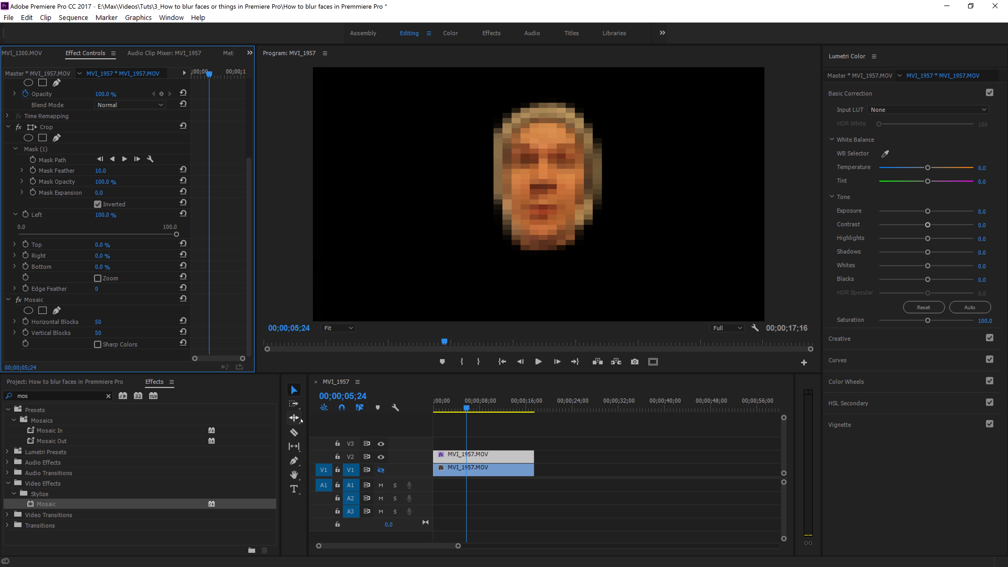
# - Show track V1 again and play the sequence from its start to review the pixelated face over the original footage
pyautogui.click(381, 470)
pyautogui.press('Home')
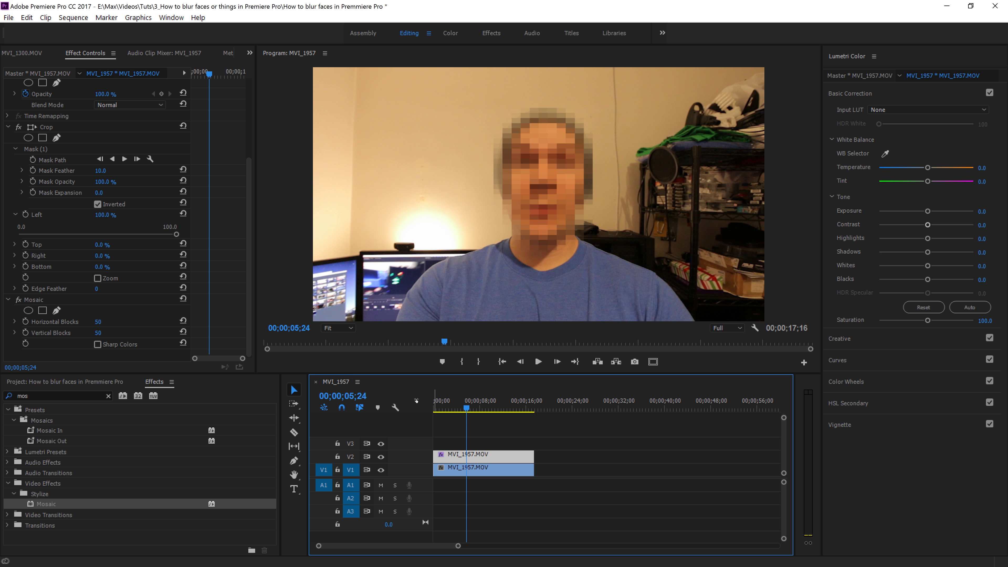
pyautogui.press('space')
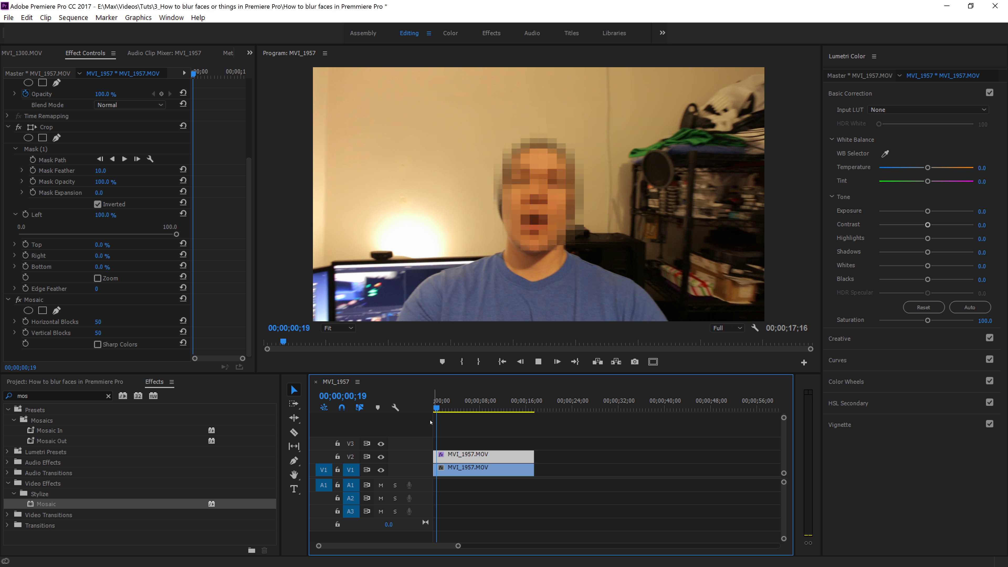
pyautogui.press('space')
# - Duplicate the stacked V1 and V2 clips along the timeline, closing the gap between copies, until eight pairs sit end to end
pyautogui.moveTo(548, 423); pyautogui.dragTo(591, 478)
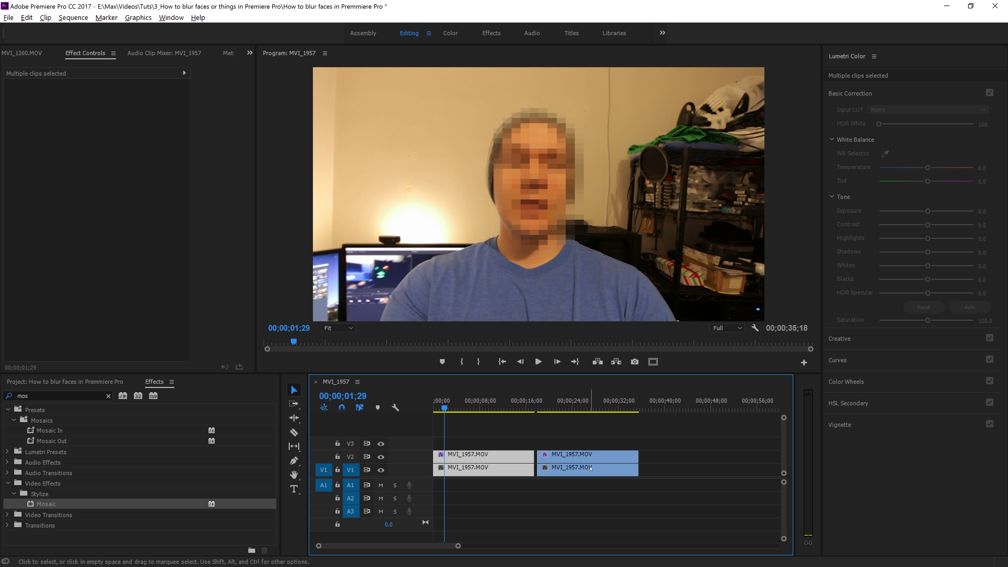
pyautogui.click(535, 462)
pyautogui.press('Delete')
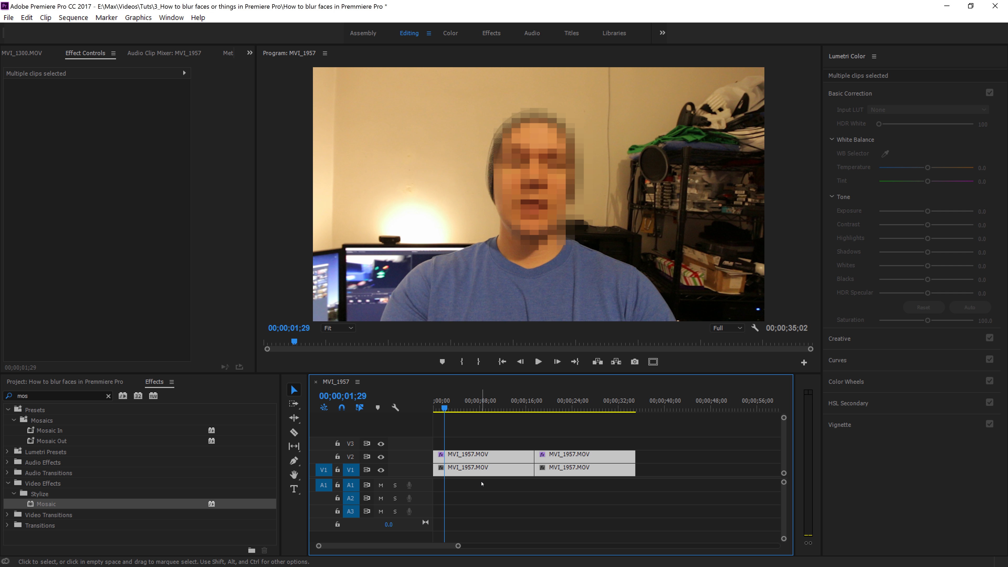
pyautogui.moveTo(648, 403); pyautogui.dragTo(389, 439)
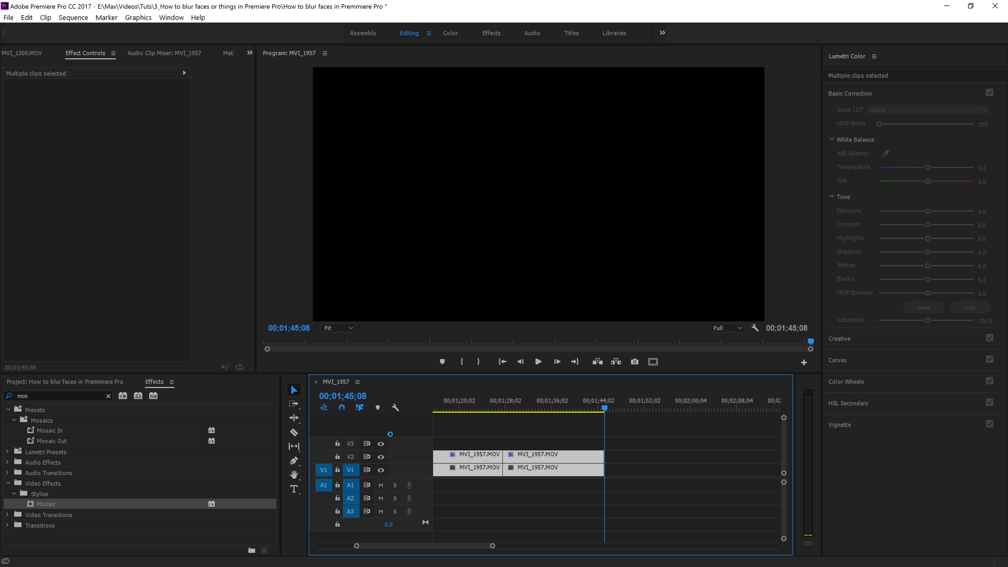
pyautogui.moveTo(608, 536); pyautogui.dragTo(605, 539)
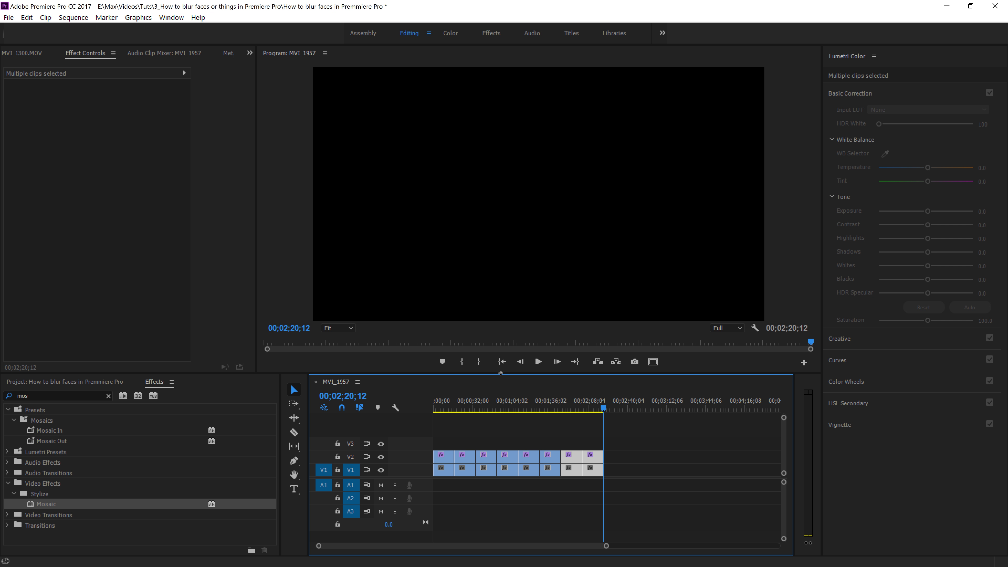
# - Play the sequence from 00;00;58;09 while repeatedly hiding and showing track V2 to compare the footage with and without the mosaic, leaving V2 visible
pyautogui.moveTo(501, 403); pyautogui.dragTo(504, 405)
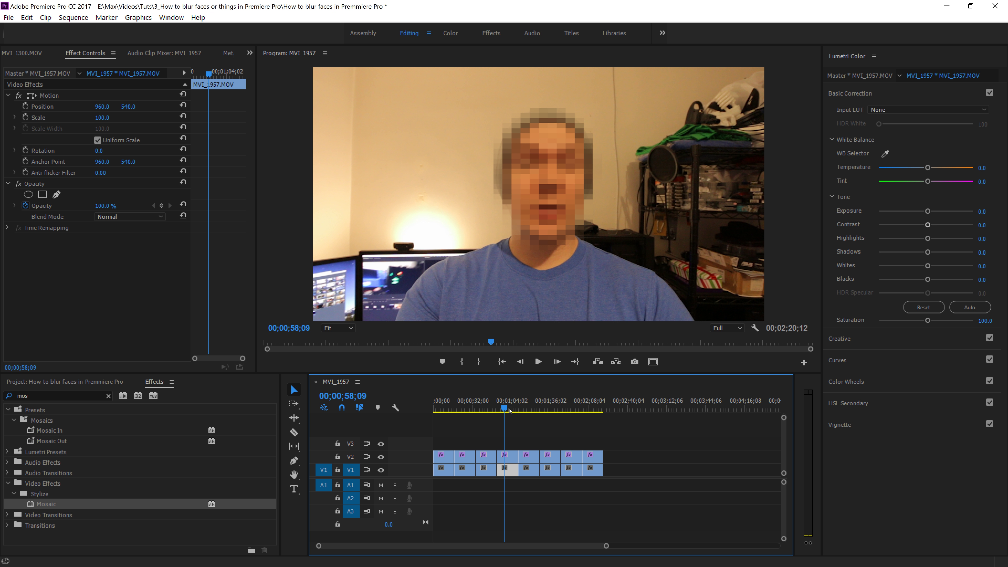
pyautogui.click(381, 456)
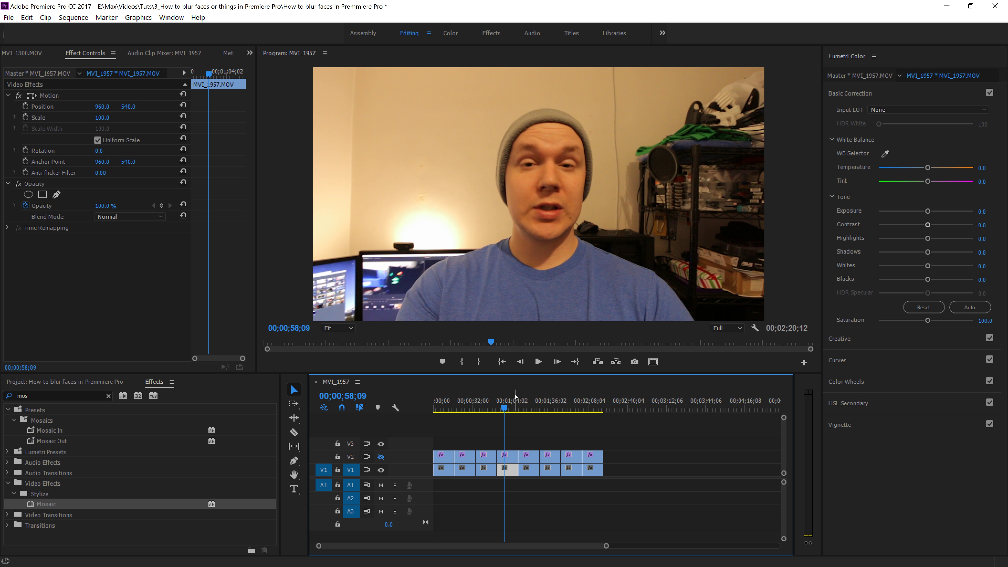
pyautogui.press('space')
pyautogui.click(381, 456)
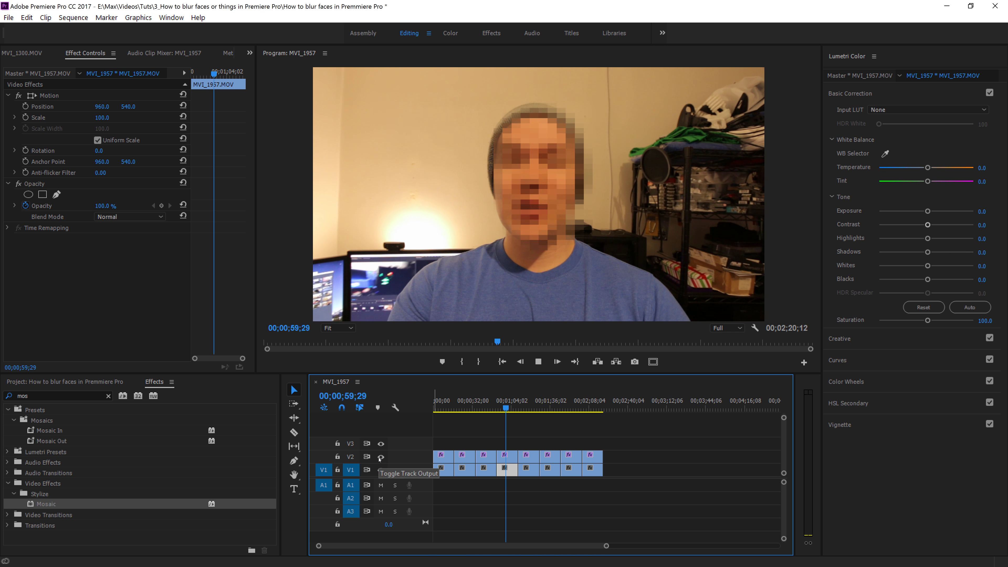
pyautogui.click(381, 456)
pyautogui.click(381, 456)
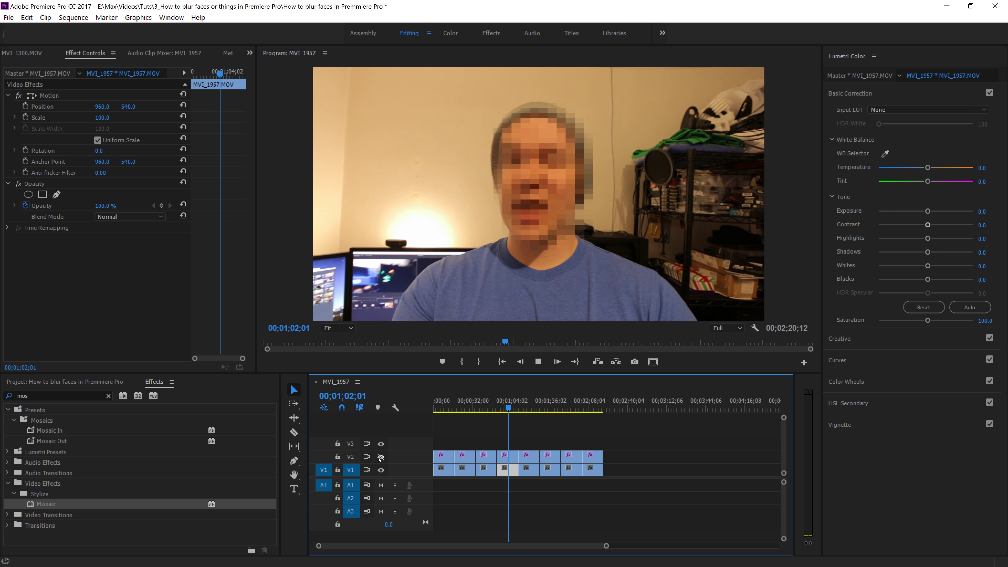
pyautogui.click(380, 457)
pyautogui.click(381, 456)
pyautogui.click(381, 456)
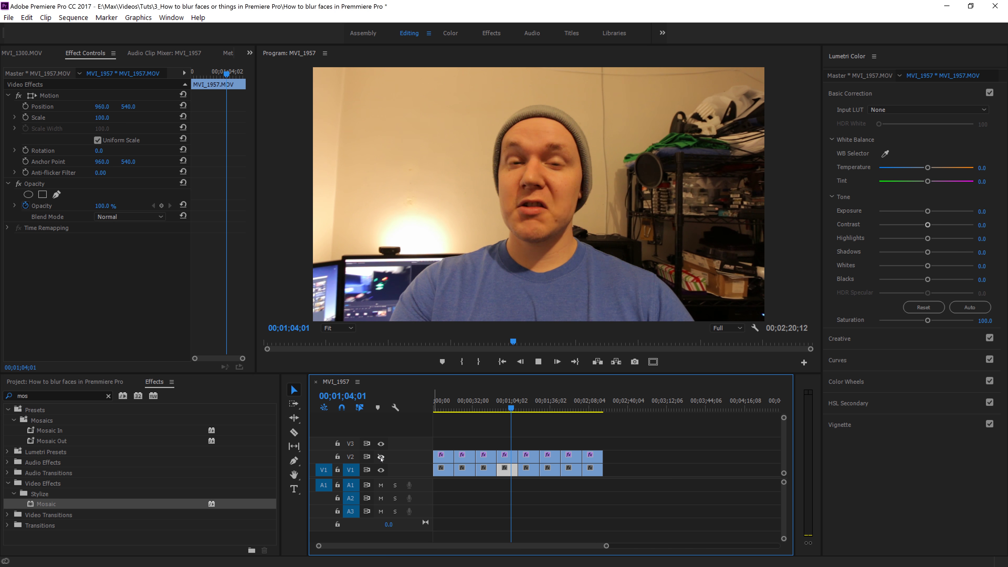
pyautogui.click(381, 456)
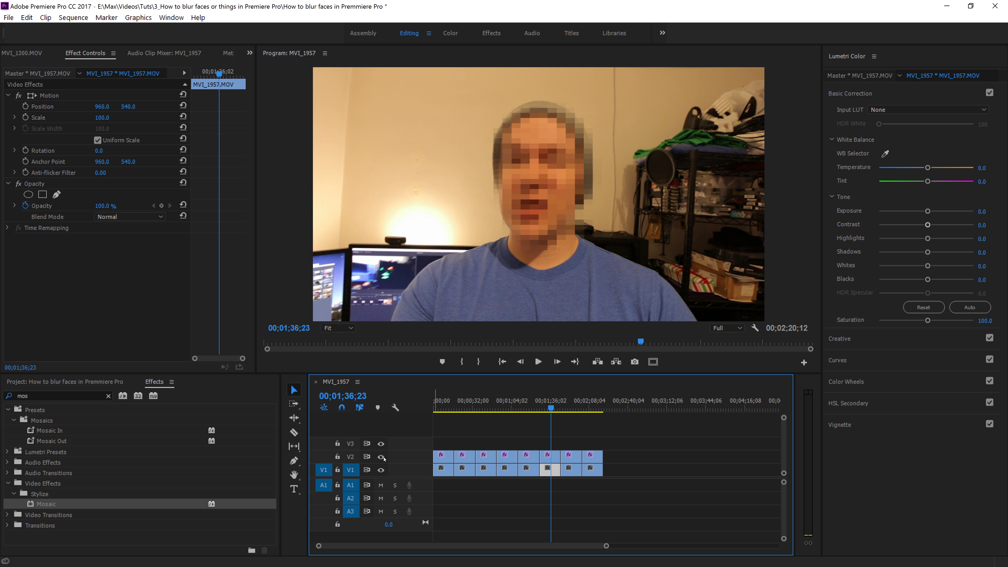
# - Delete all eight MVI_1957 clips on track V2
pyautogui.moveTo(625, 440); pyautogui.dragTo(426, 462)
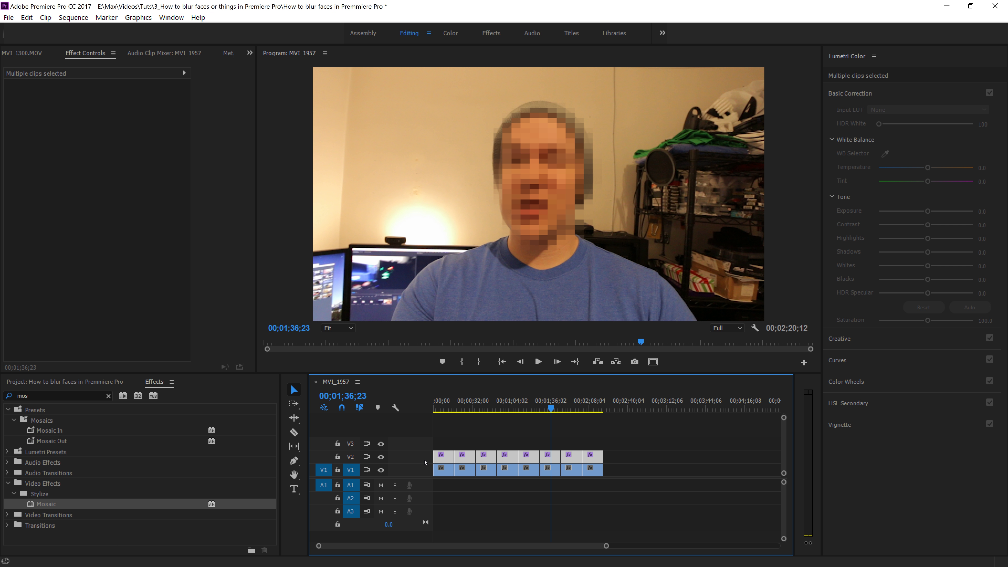
pyautogui.press('Delete')
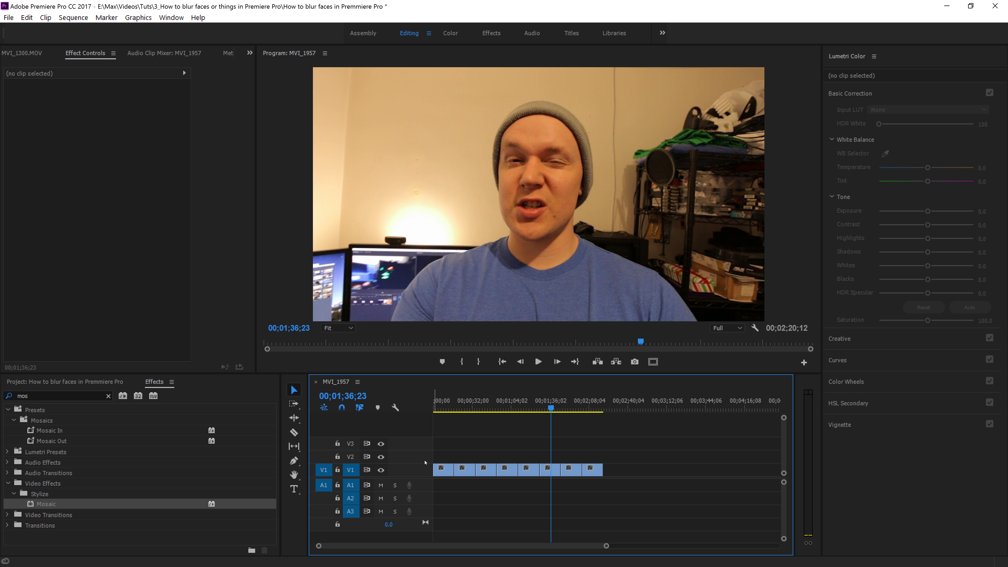
# - Open MVI_1300.MOV from the project in the Source monitor and move through the cat footage to 16;44;30;14
pyautogui.click(65, 381)
pyautogui.doubleClick(52, 450)
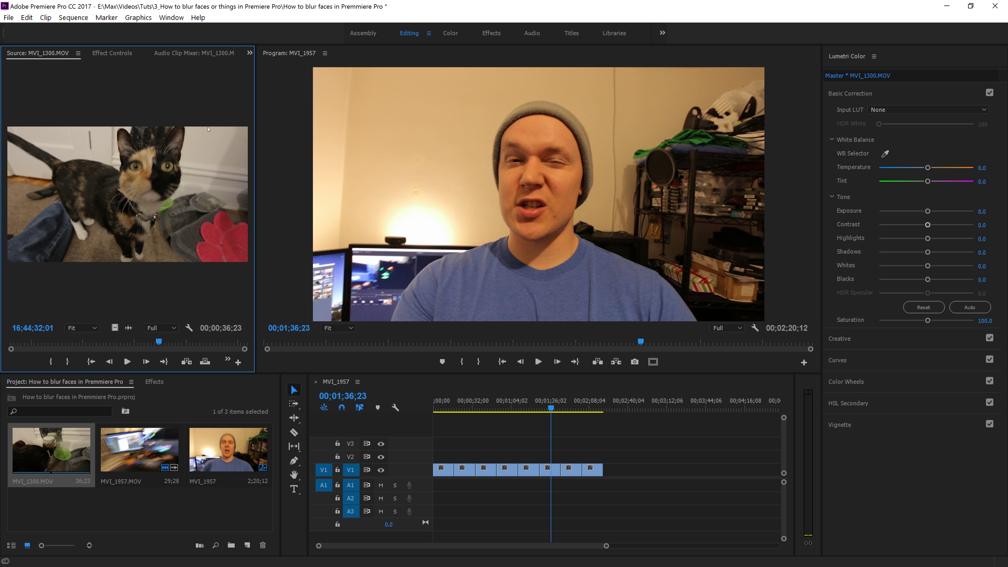
pyautogui.click(144, 346)
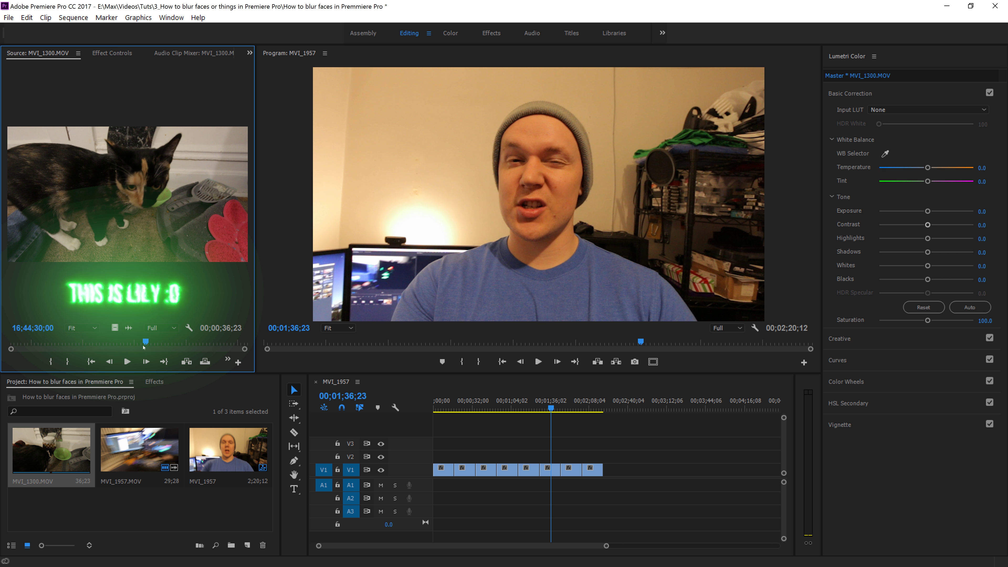
pyautogui.moveTo(144, 347); pyautogui.dragTo(146, 352)
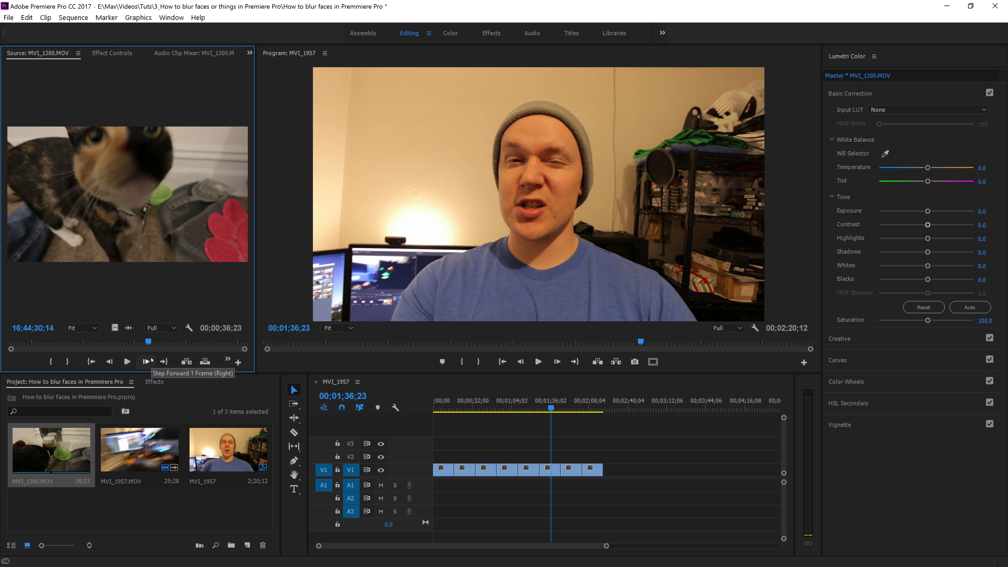